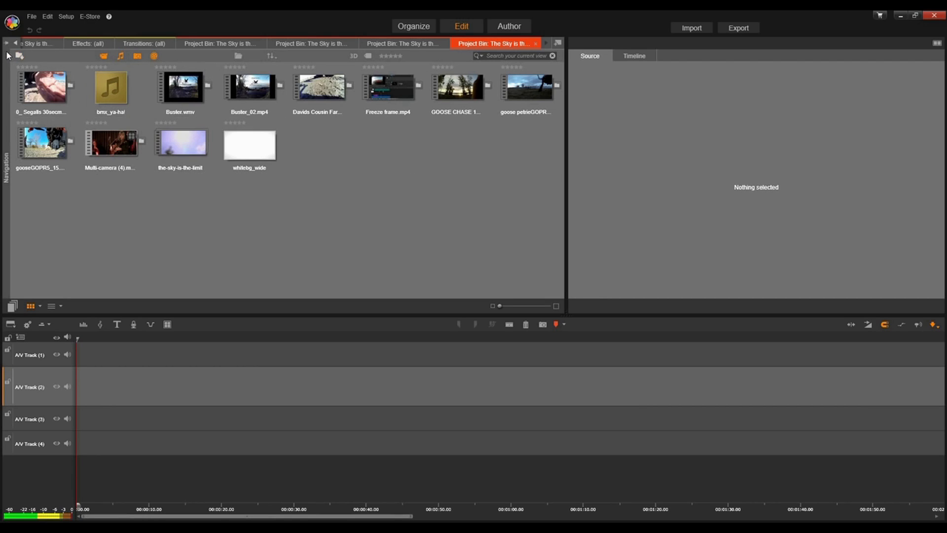
Create a new project bin named 'Snowflake'
left_click(22, 56)
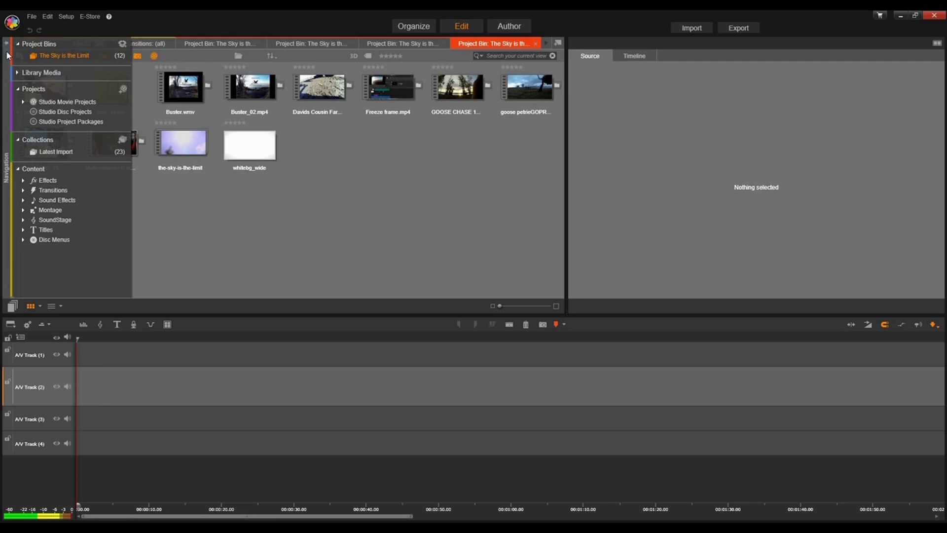
left_click(122, 46)
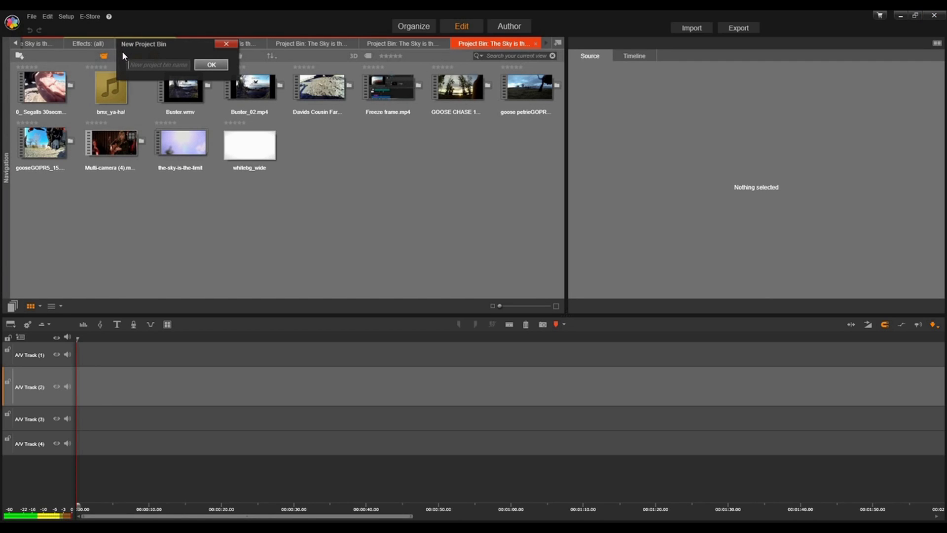
type("Snowflake")
left_click(206, 65)
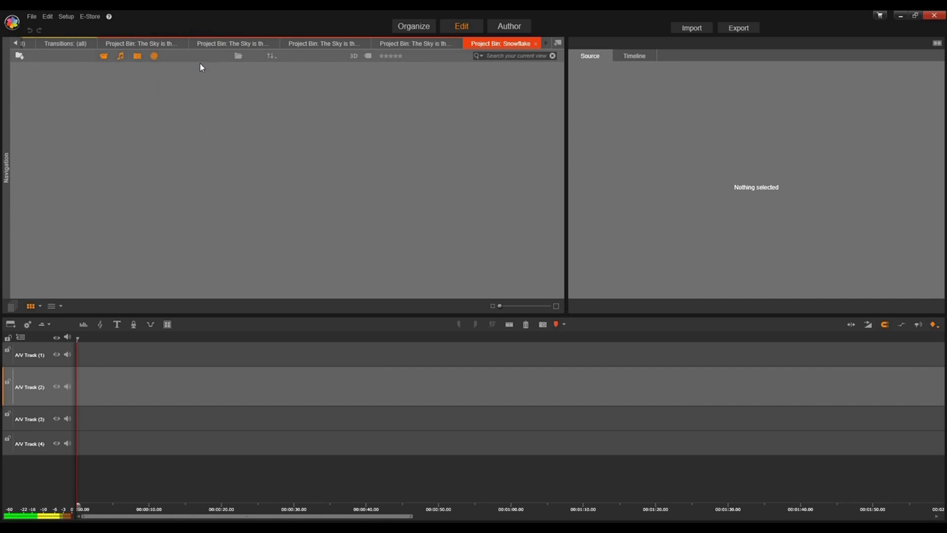
Import all seven Little Snowflake concert files into the bin
left_click(22, 54)
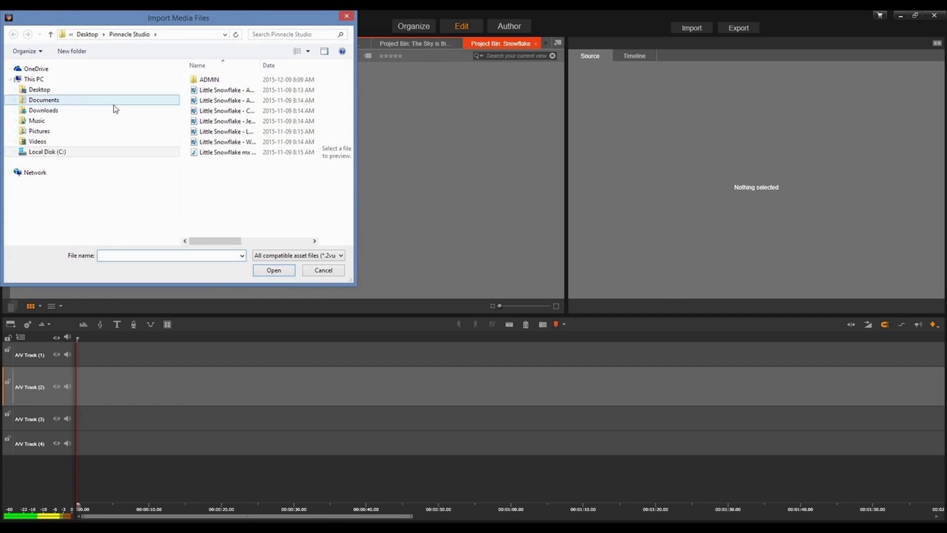
left_click(213, 90)
left_click(218, 153, "shift")
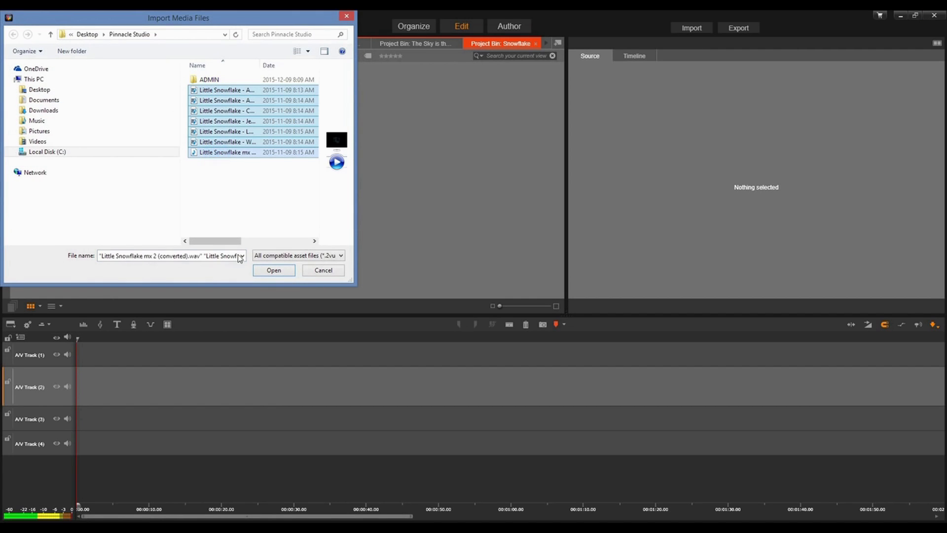
left_click(275, 271)
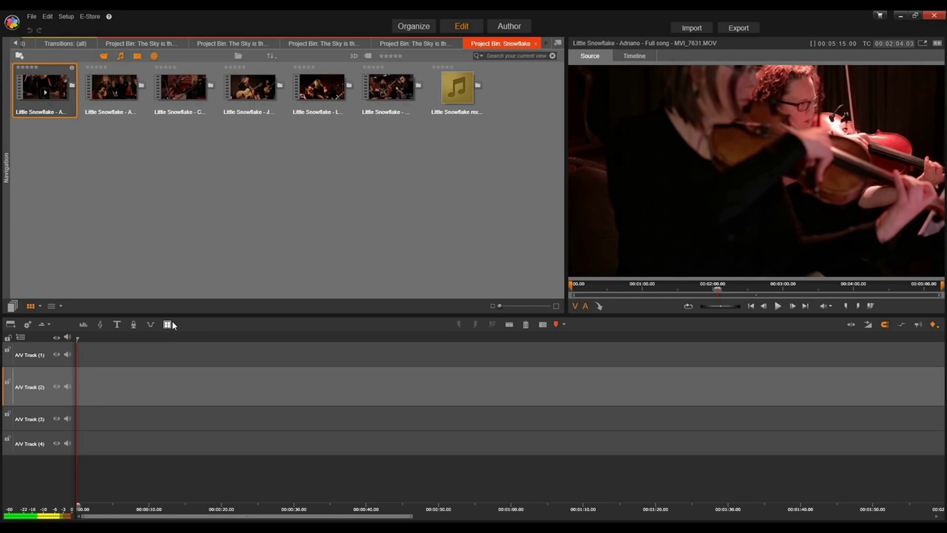
Send all the Snowflake clips to the Multi-Camera Editor
left_click(456, 90, "shift")
right_click(396, 89)
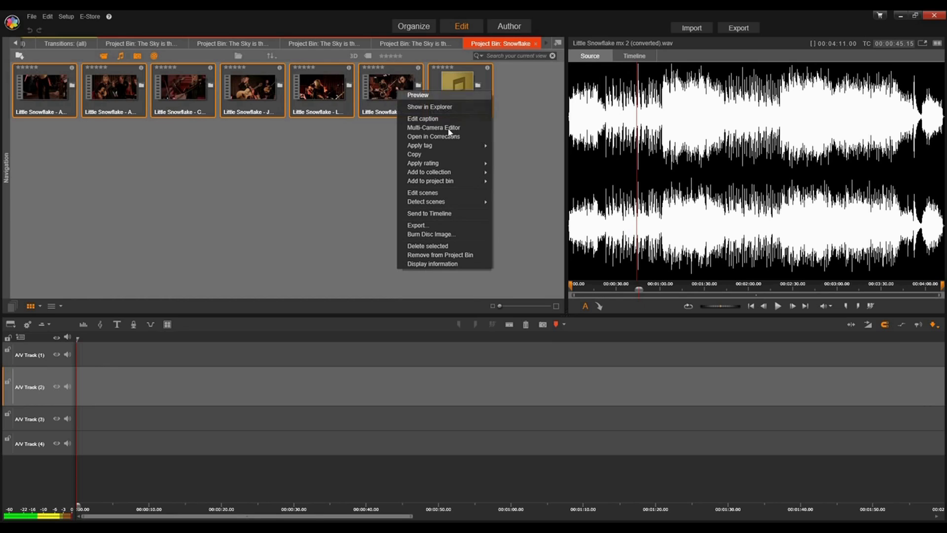
left_click(426, 128)
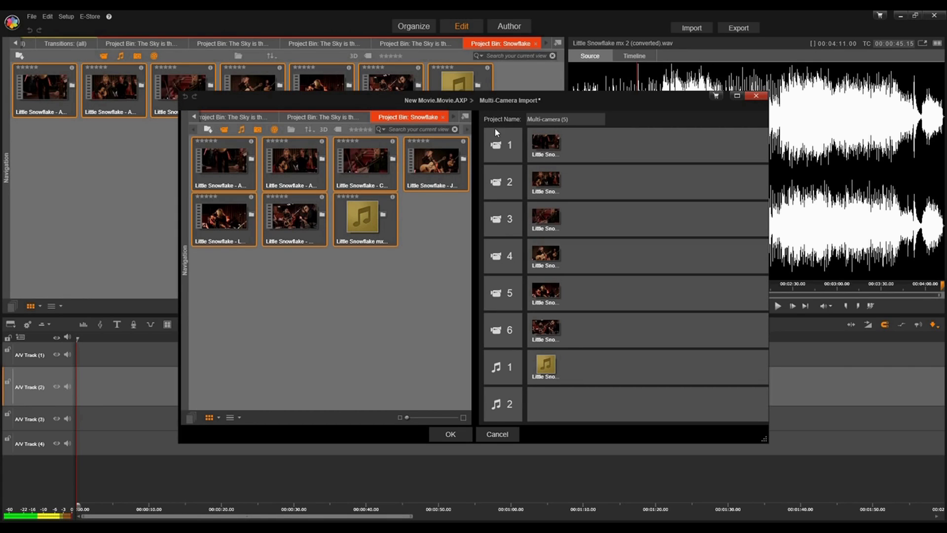
Name the project 'Snowflake', check the Camera 2 assignment, and create it
left_click_drag(576, 121, 491, 116)
type("Snowflake")
left_click(541, 179)
mouse_move(541, 179)
left_mouse_down()
mouse_move(574, 220)
mouse_move(548, 183)
left_mouse_up()
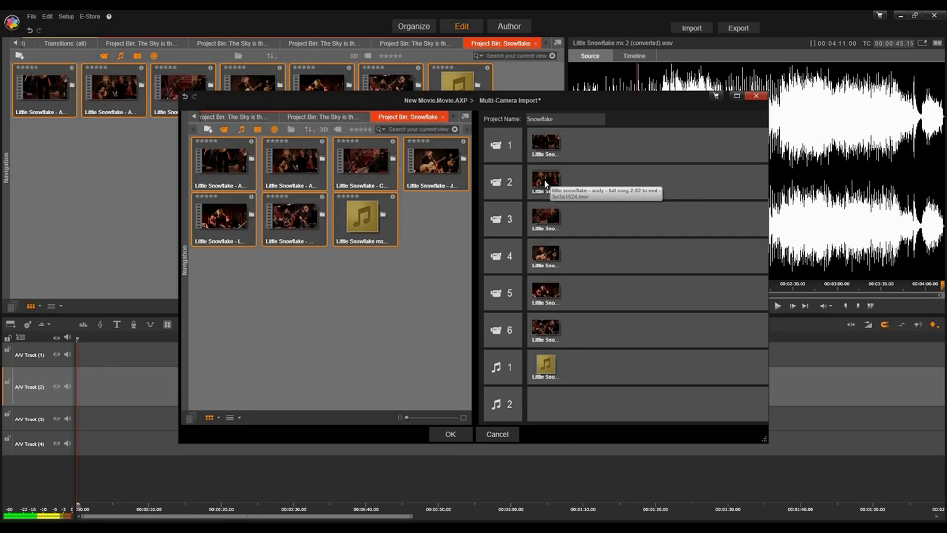
left_click(451, 435)
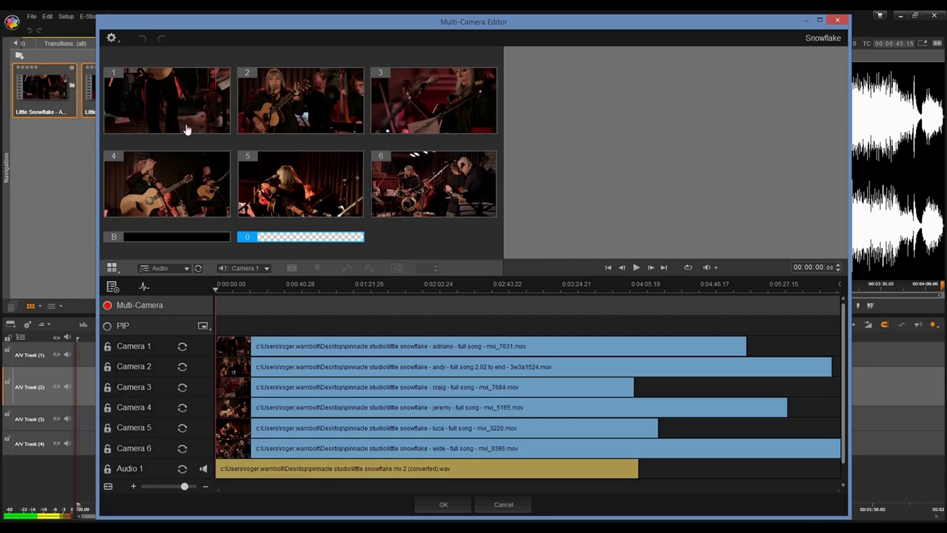
left_click(112, 39)
mouse_move(137, 47)
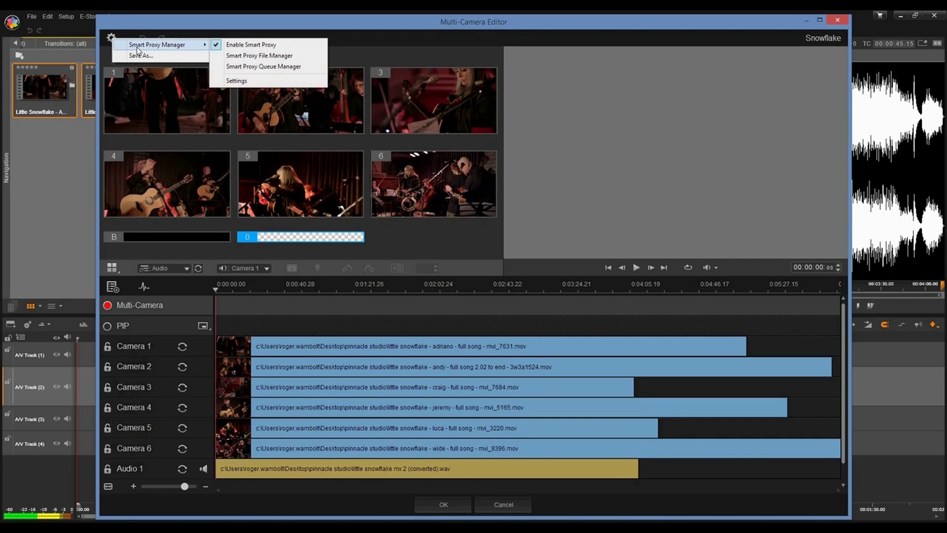
left_click(276, 66)
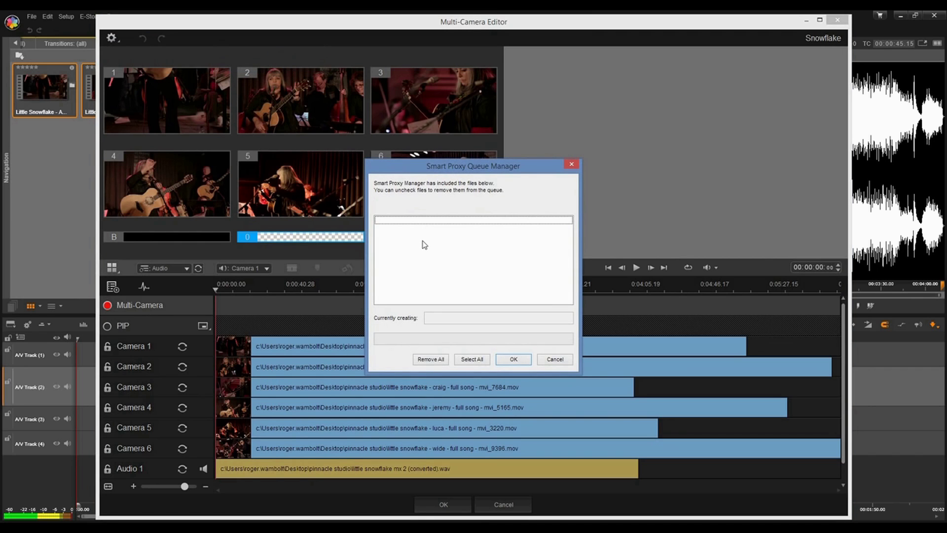
left_click(514, 359)
left_click(113, 38)
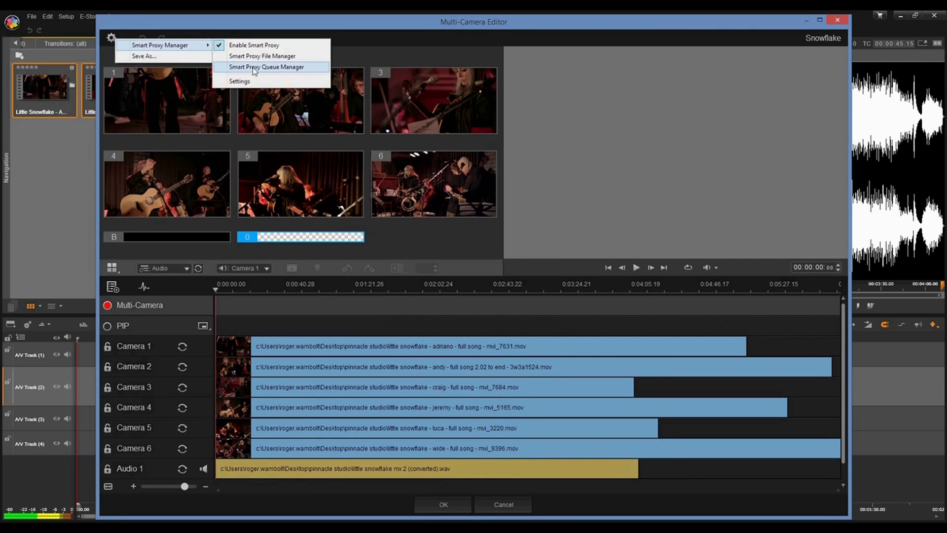
left_click(254, 56)
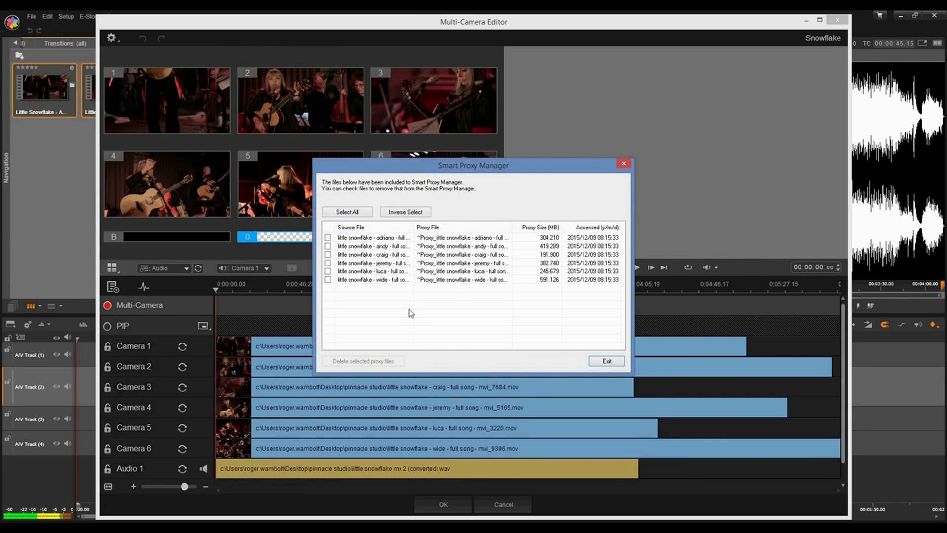
left_click(612, 361)
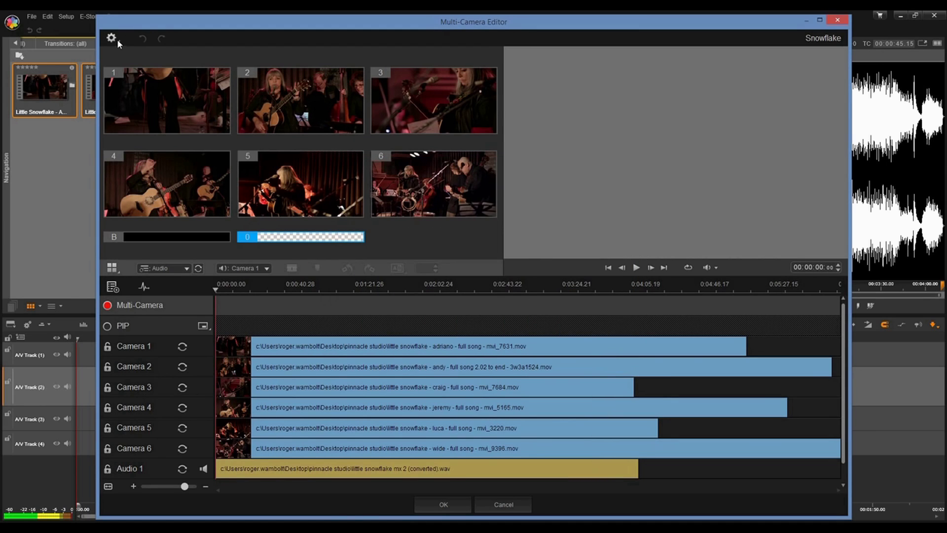
Use Save As from the gear menu to store the project as 'Snowflake'
left_click(113, 39)
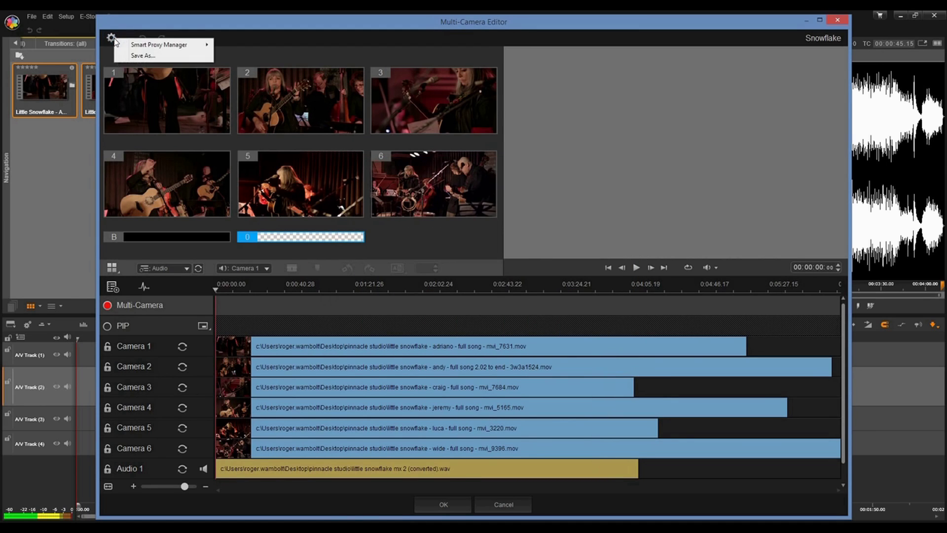
left_click(149, 55)
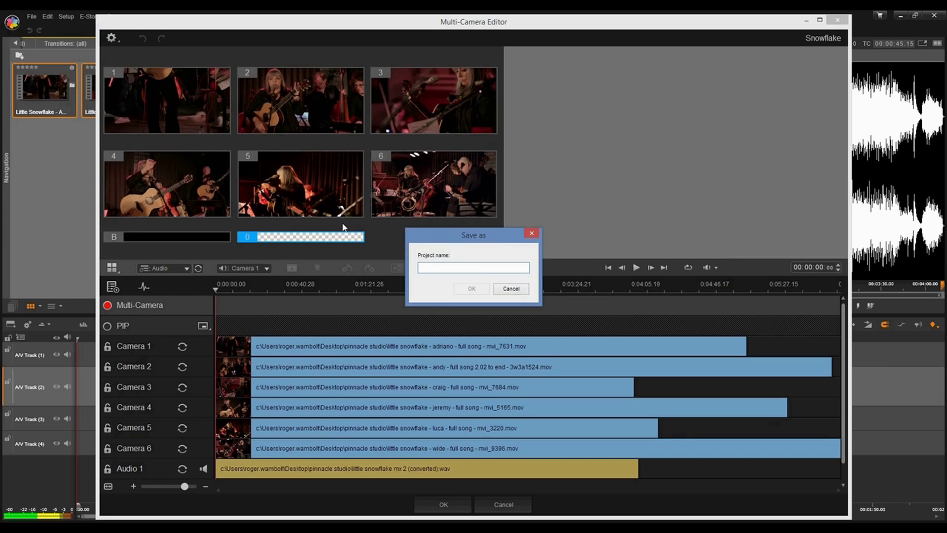
type("Snowflake")
left_click(472, 289)
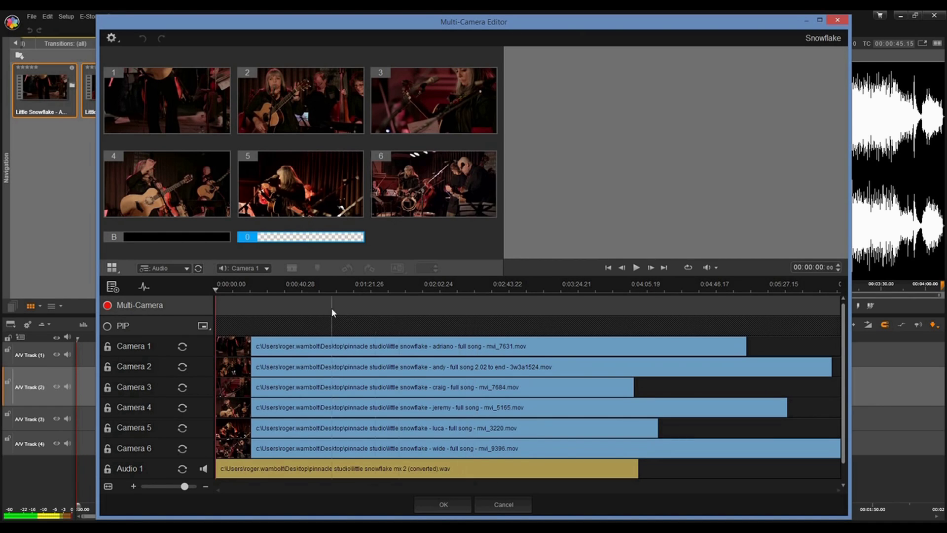
Show audio waveforms on the camera clips and switch the sync method to Markers
left_click(144, 286)
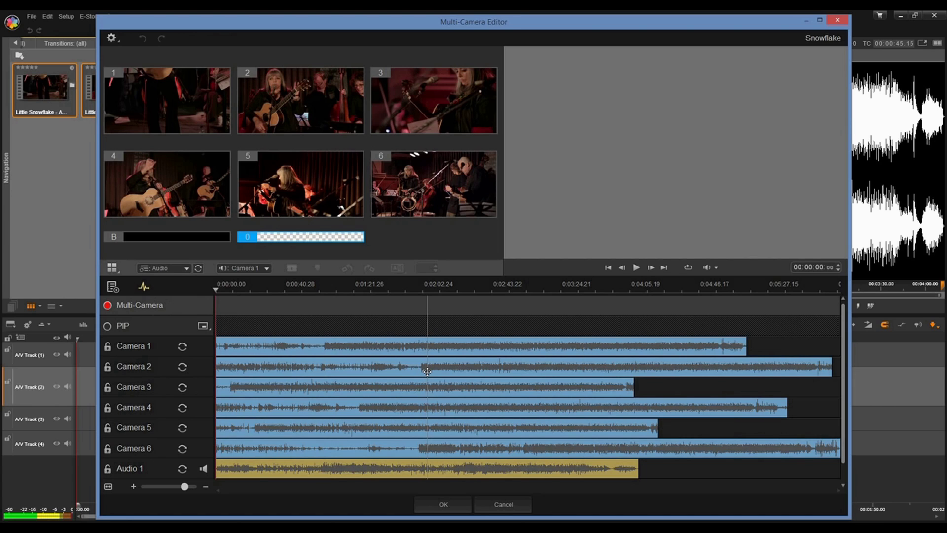
left_click(187, 268)
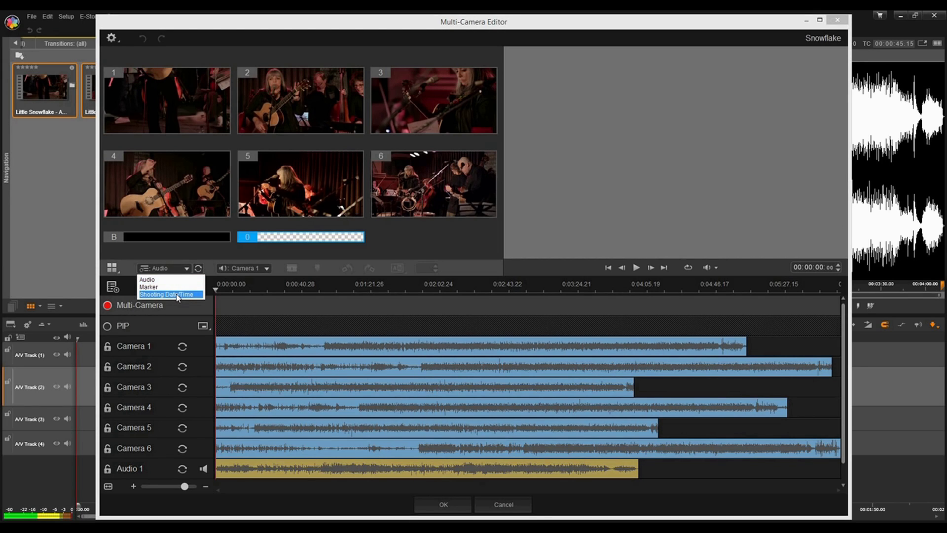
left_click(174, 286)
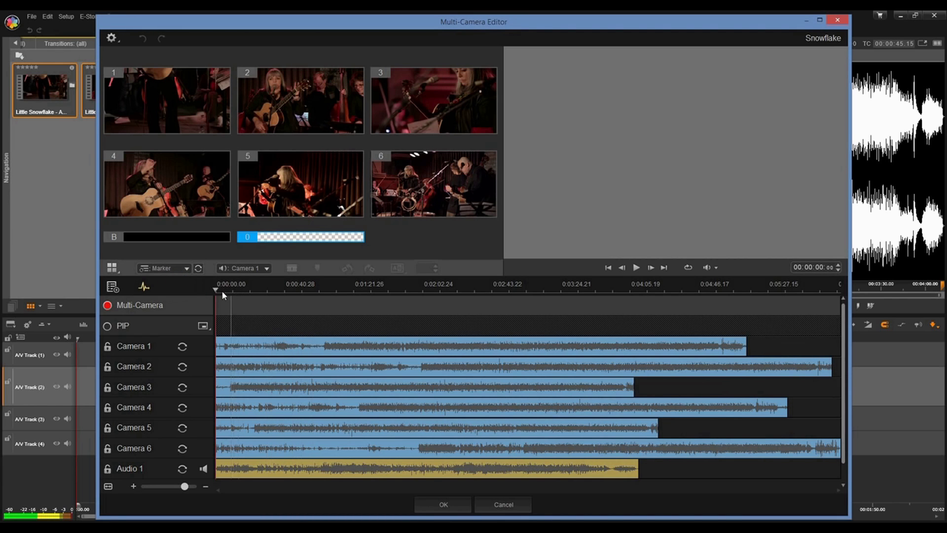
Add sync markers on Camera 1 near 1:04 and Camera 2 at 0:02:01:28
left_click_drag(216, 291, 322, 299)
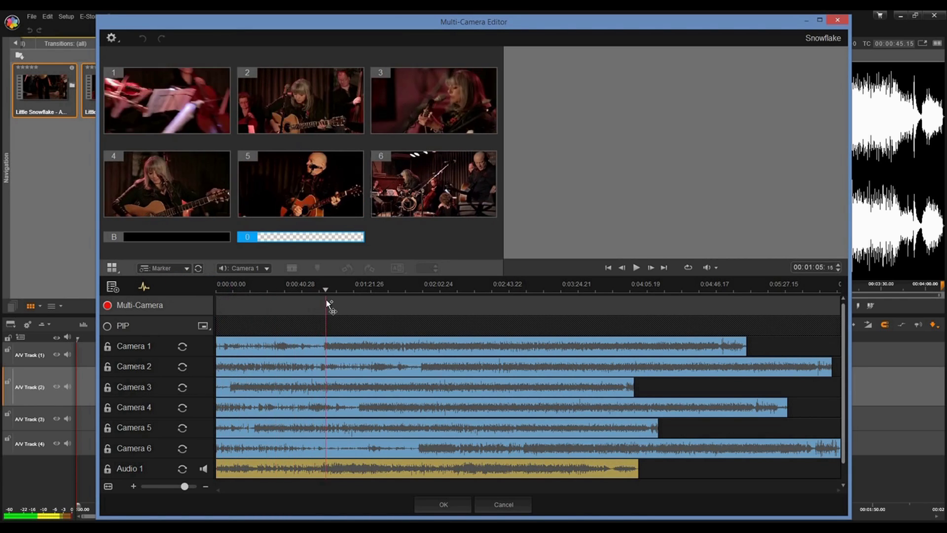
left_click(325, 344)
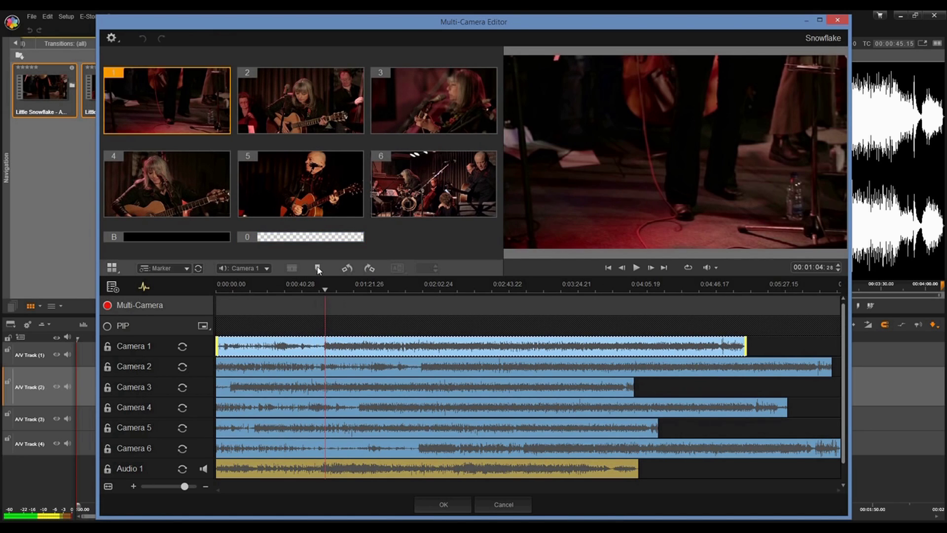
left_click(317, 269)
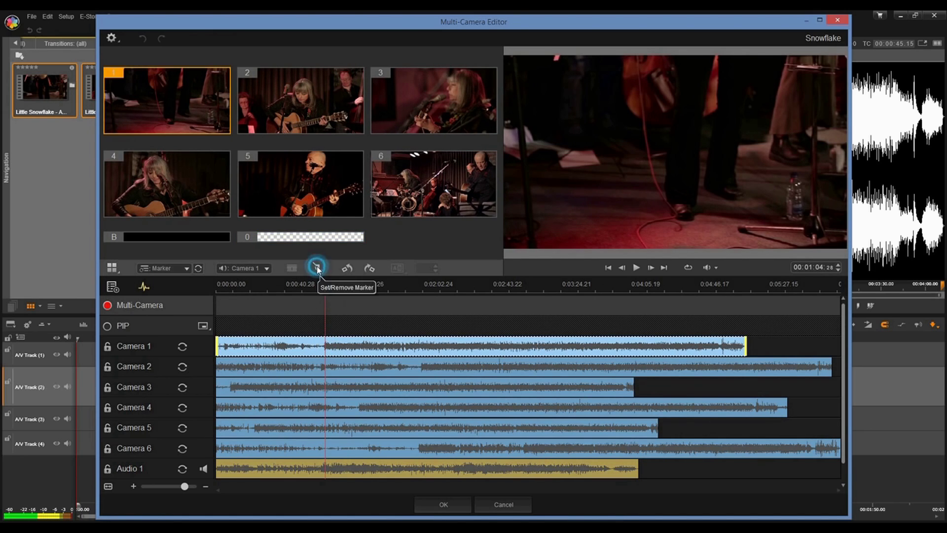
left_click(327, 291)
left_click_drag(327, 292, 422, 309)
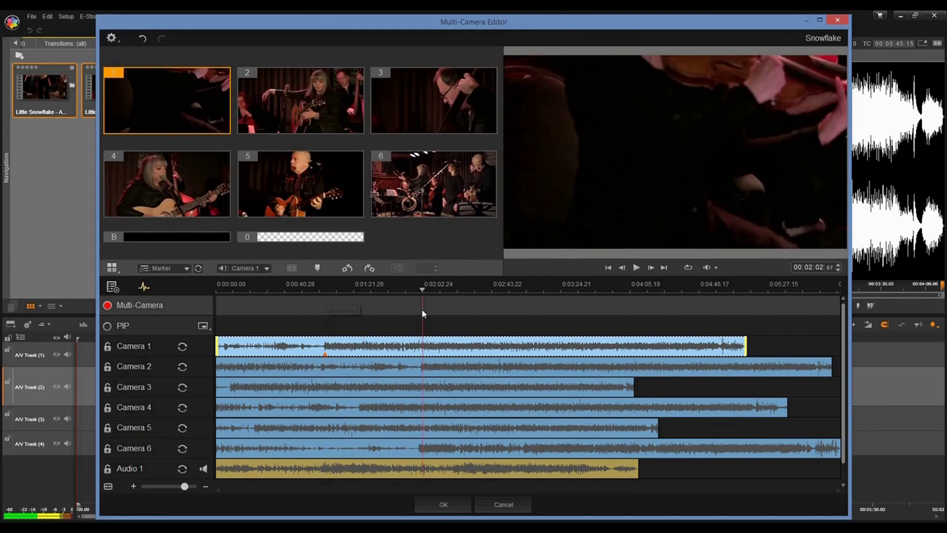
left_click(422, 367)
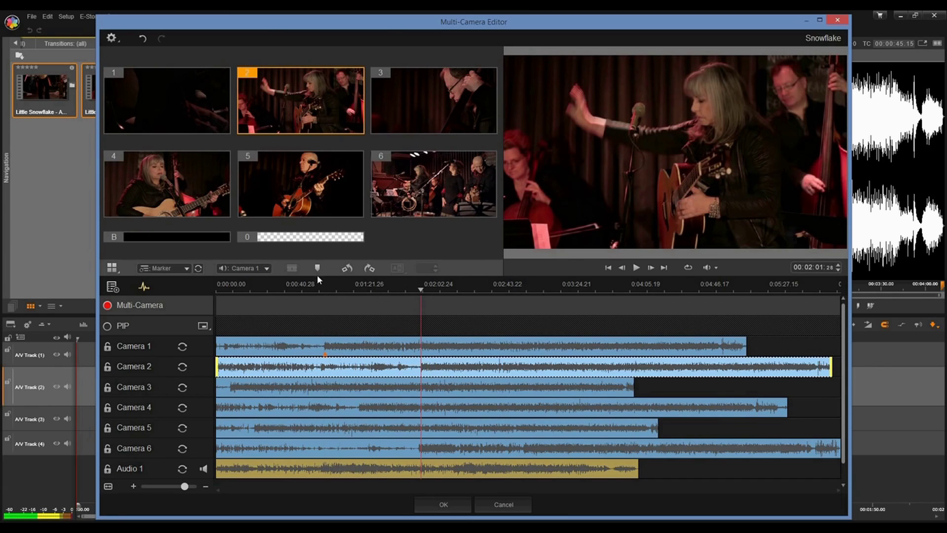
left_click(317, 268)
Slide the Camera 1 and Camera 3 clips right to align their markers with Camera 2's
left_click(337, 348)
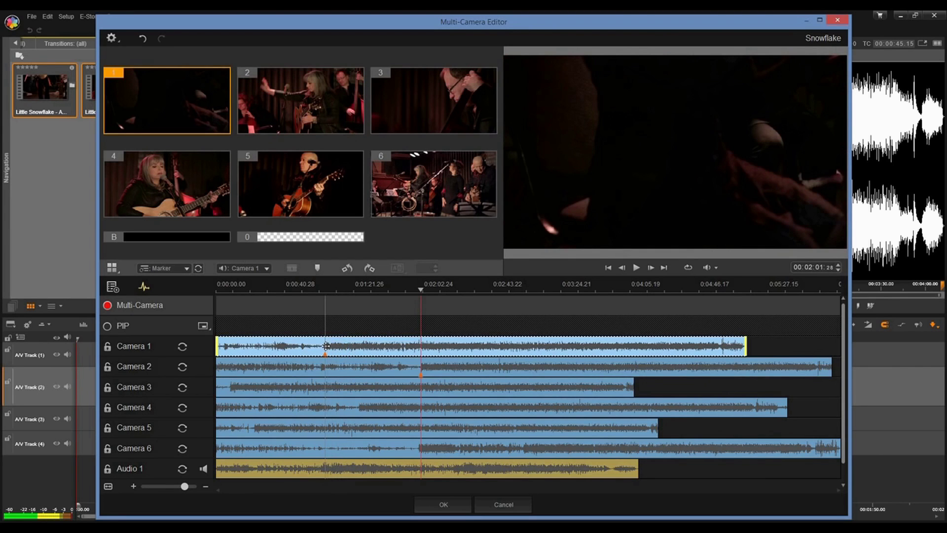
left_click_drag(326, 348, 418, 350)
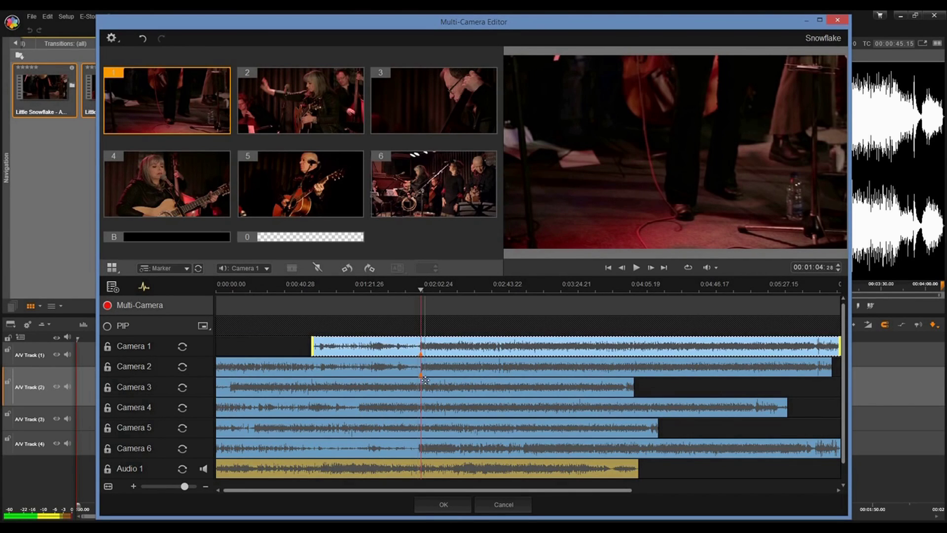
left_click(243, 387)
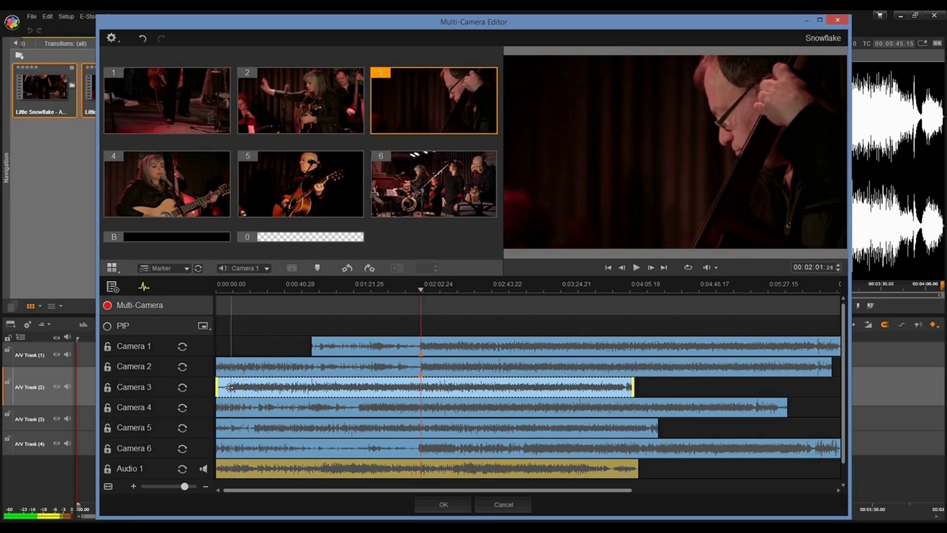
left_click_drag(230, 387, 420, 397)
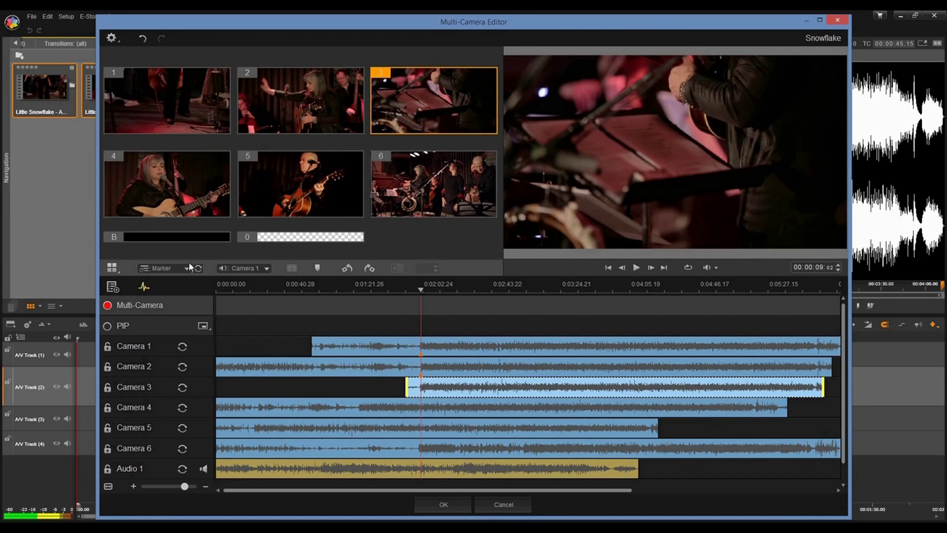
Set the sync method to Audio and run Source Sync across all tracks
left_click(187, 267)
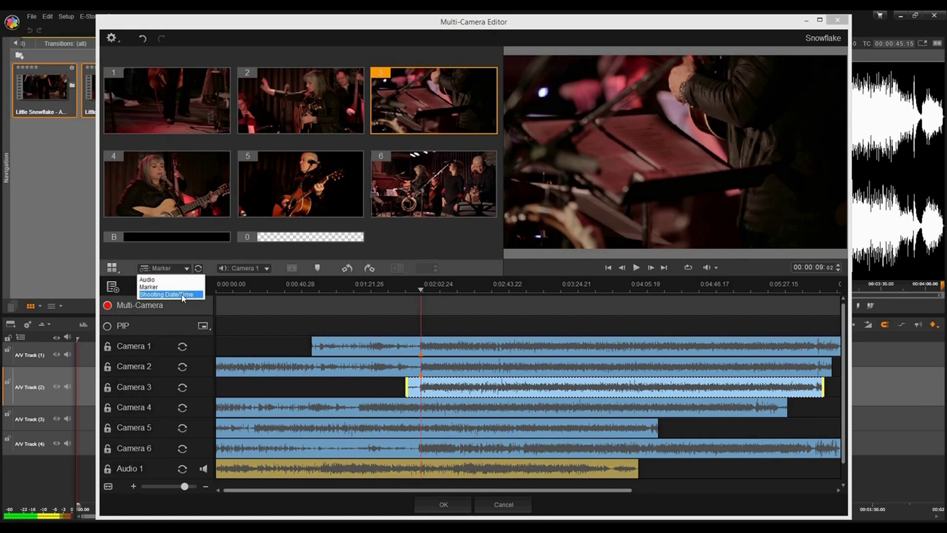
left_click(158, 279)
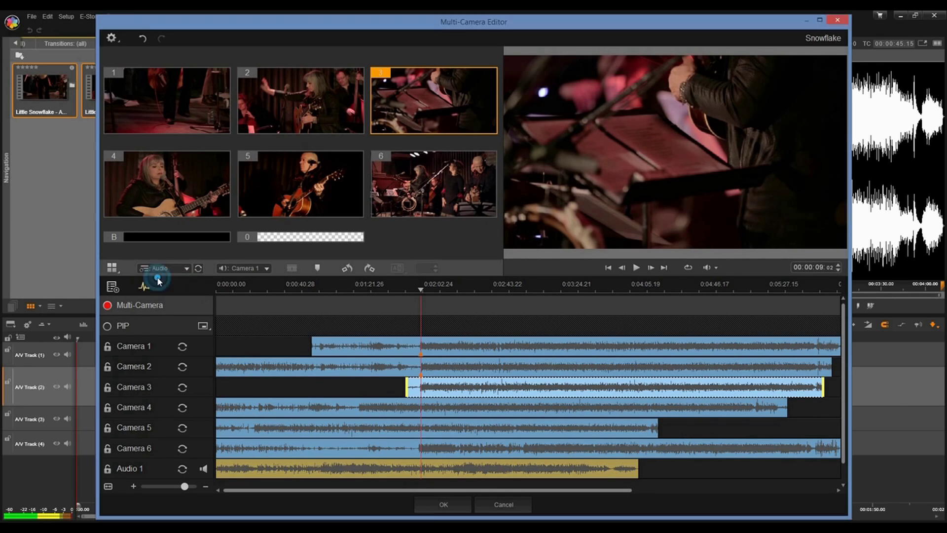
left_click(198, 268)
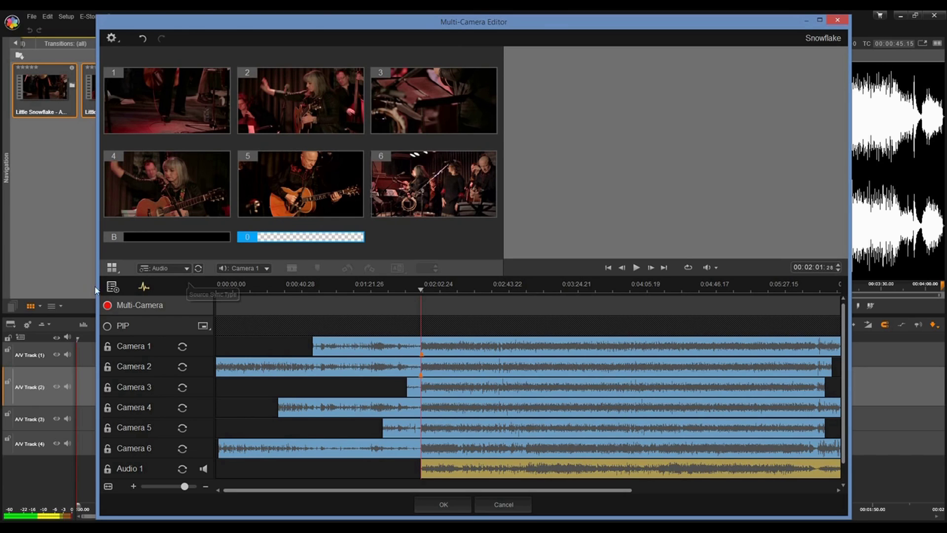
Lock the Camera 1–6 tracks and the Audio 1 track
left_click(108, 346)
left_click(107, 366)
left_click(108, 387)
left_click(108, 408)
left_click(108, 428)
left_click(108, 449)
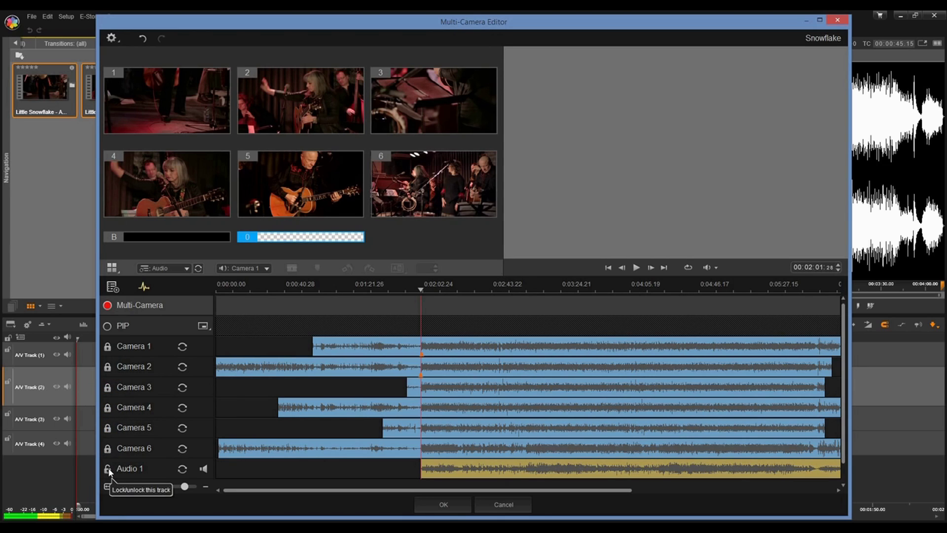
left_click(108, 469)
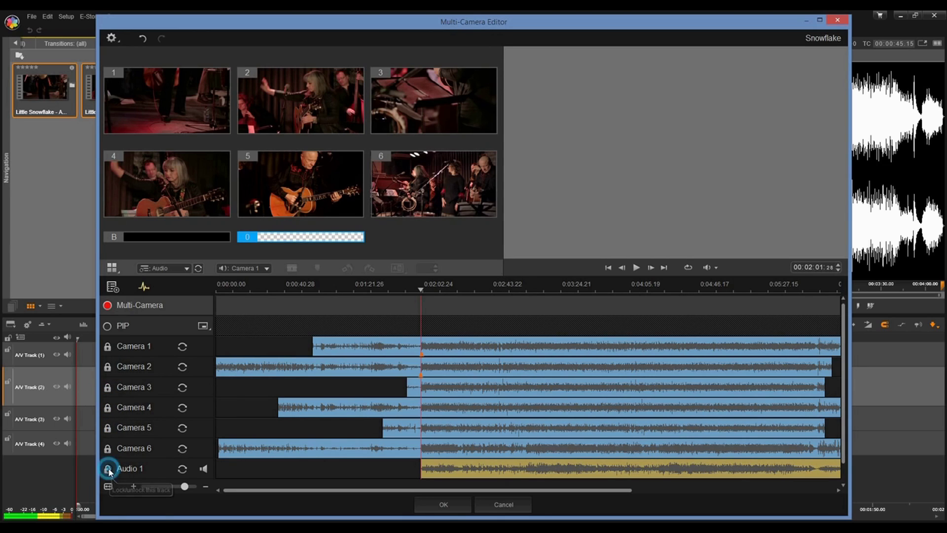
Select Audio 1 as the edit's audio source instead of Camera 1
left_click(265, 267)
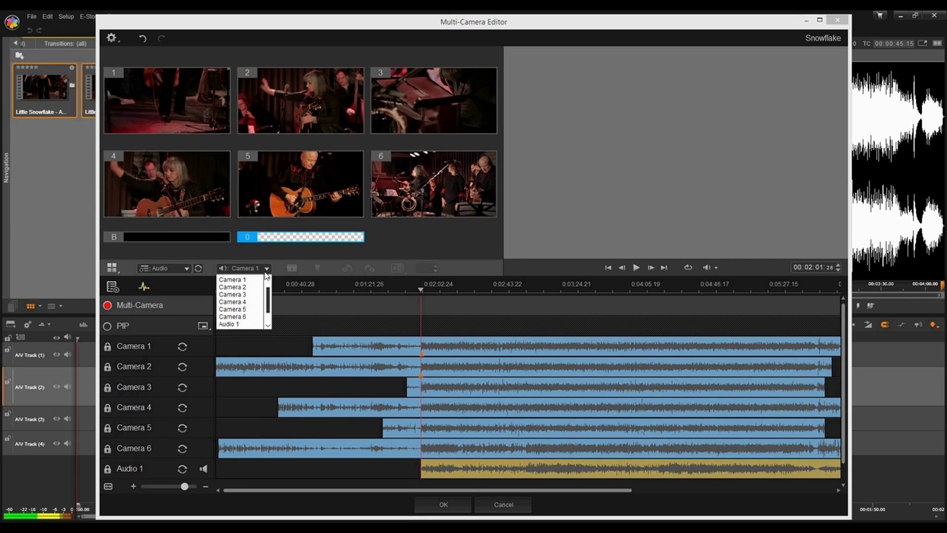
scroll(248, 283, "up", 1)
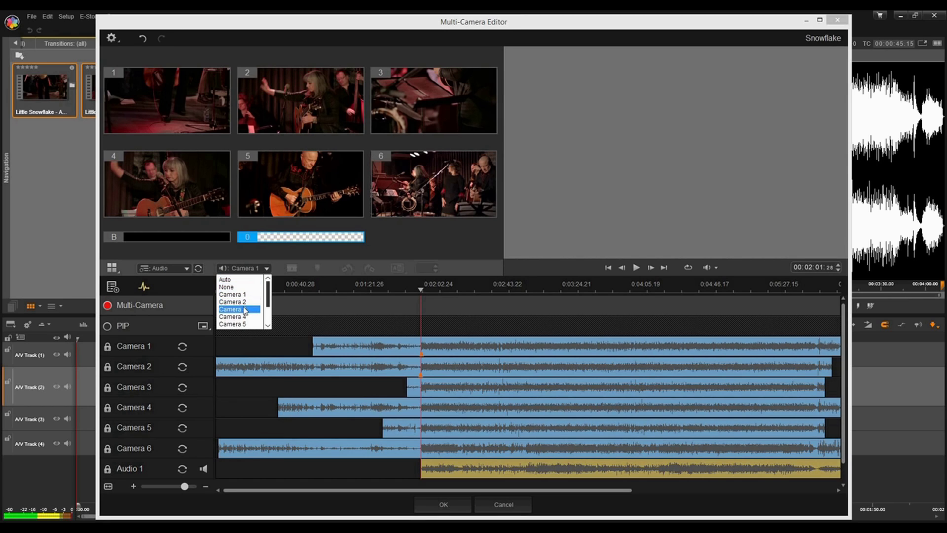
left_click_drag(265, 296, 266, 322)
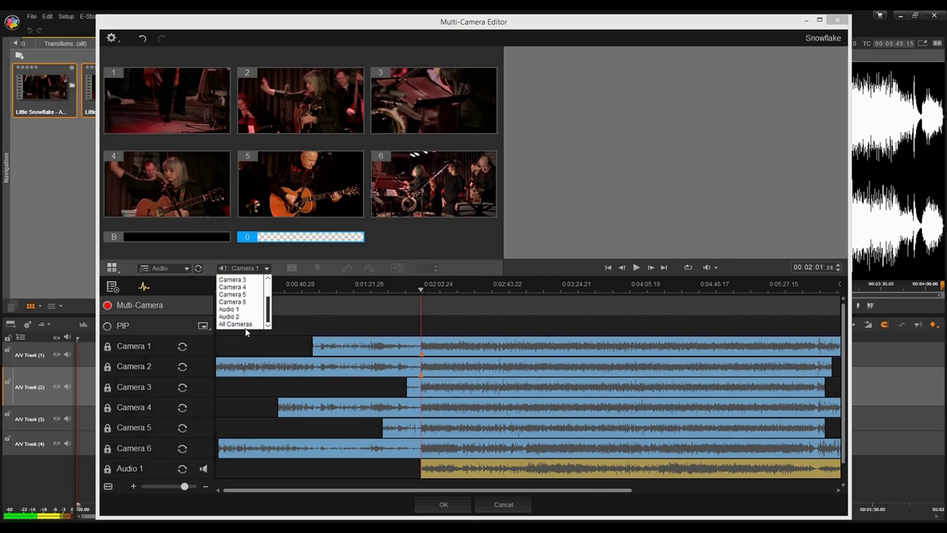
left_click(239, 310)
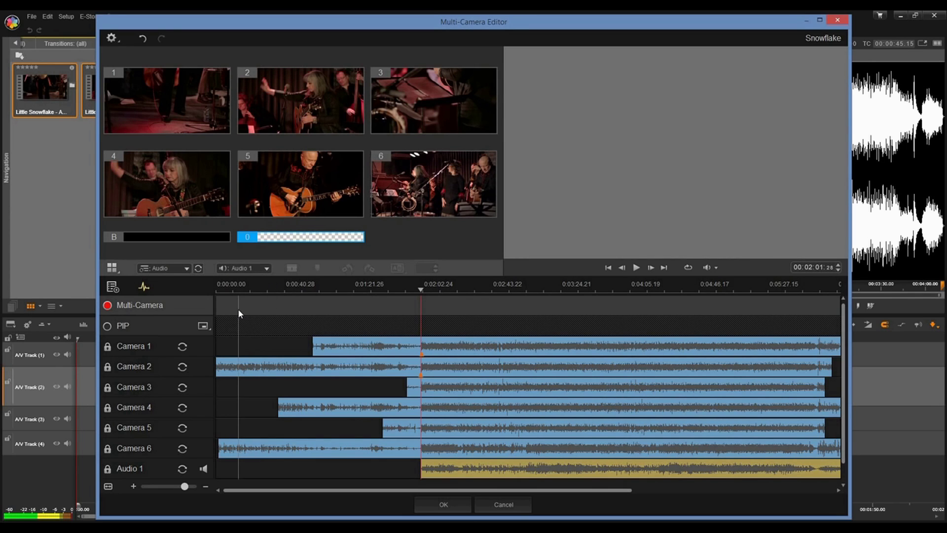
Rewind, start playback, and cut to Camera 2 near 0:02:02 as the first angle
key("ctrl+z")
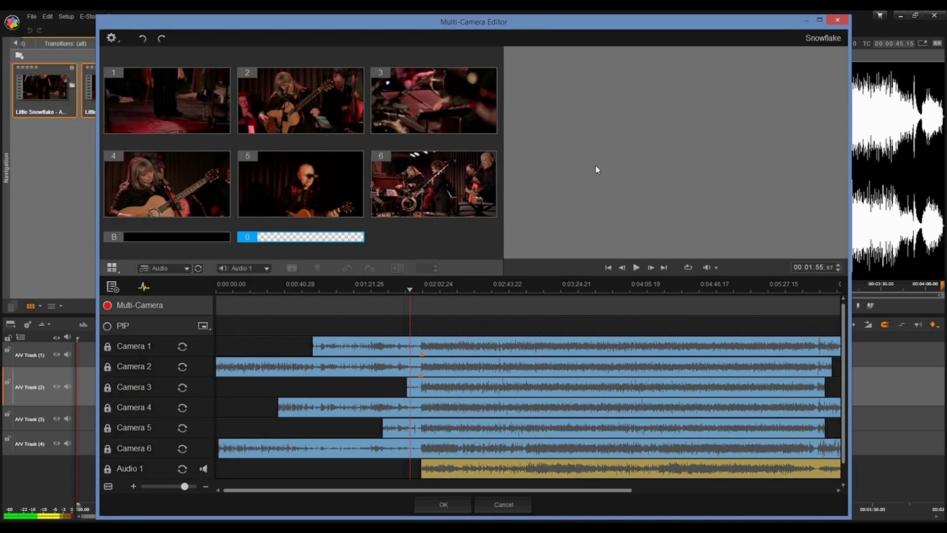
left_click(636, 268)
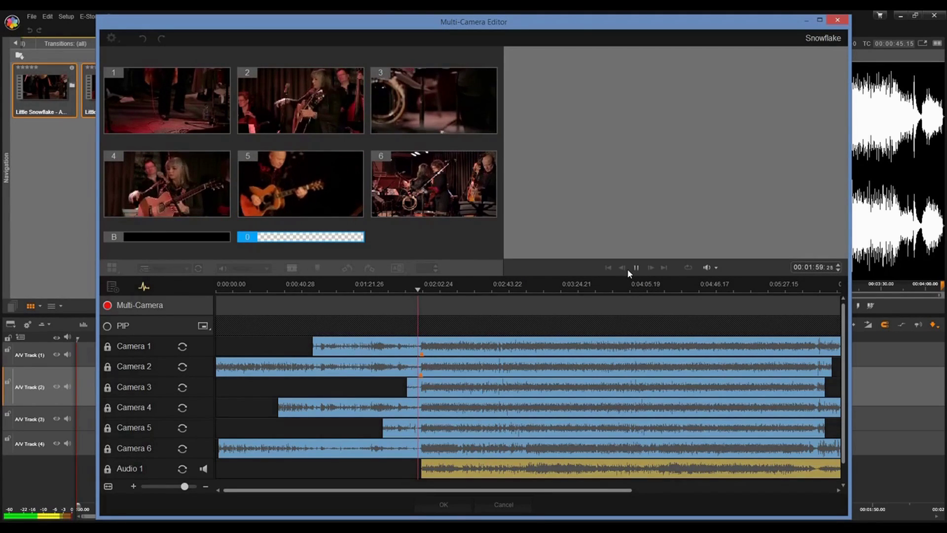
left_click(299, 90)
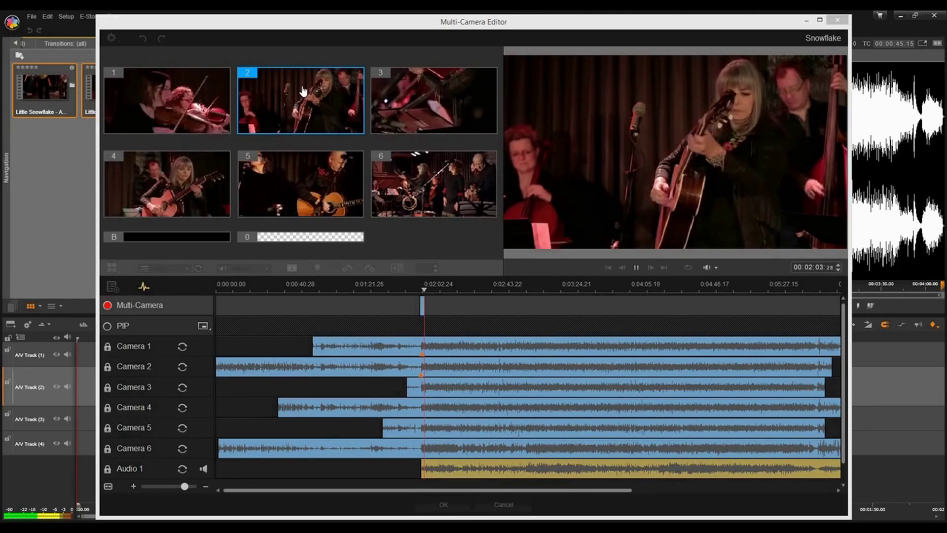
Record live cuts to Camera 1, Camera 4, Camera 1, then Camera 2, up to about 0:03:25
left_click(154, 103)
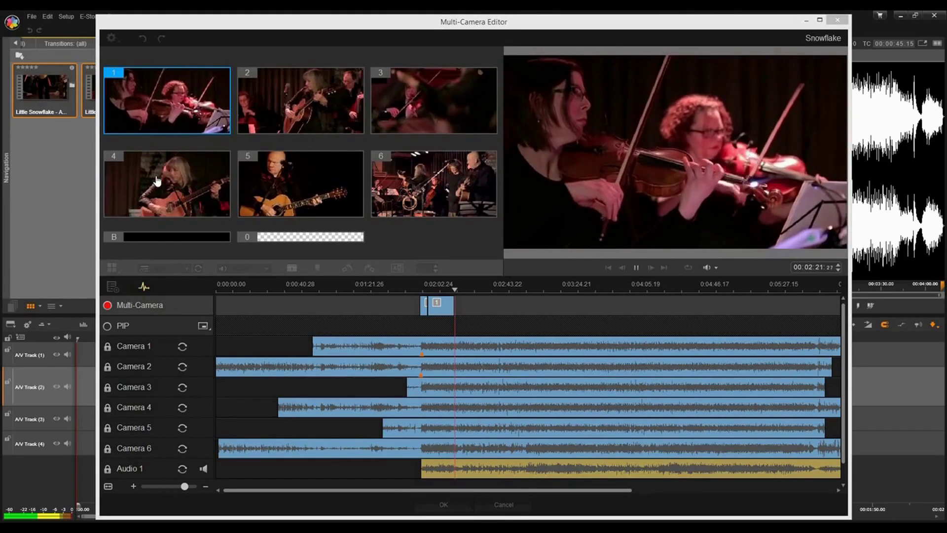
left_click(157, 181)
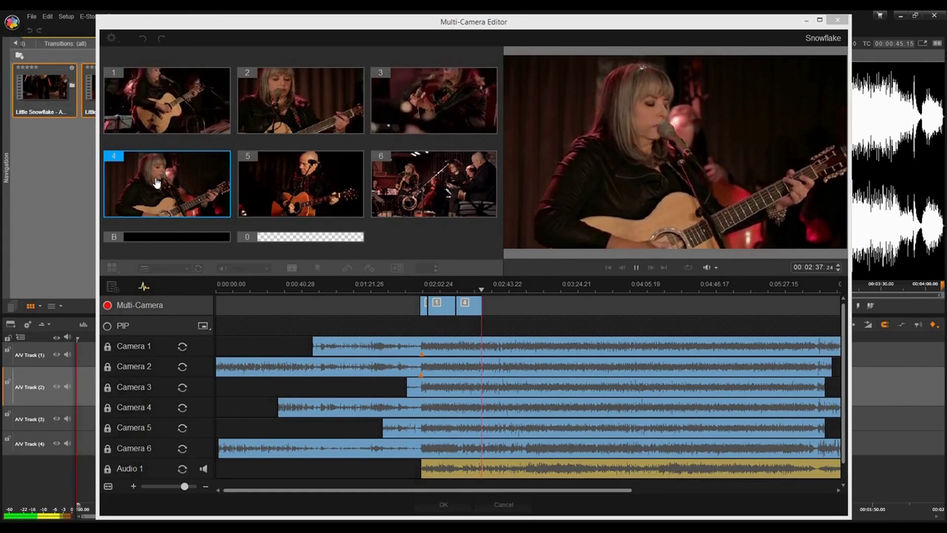
left_click(173, 110)
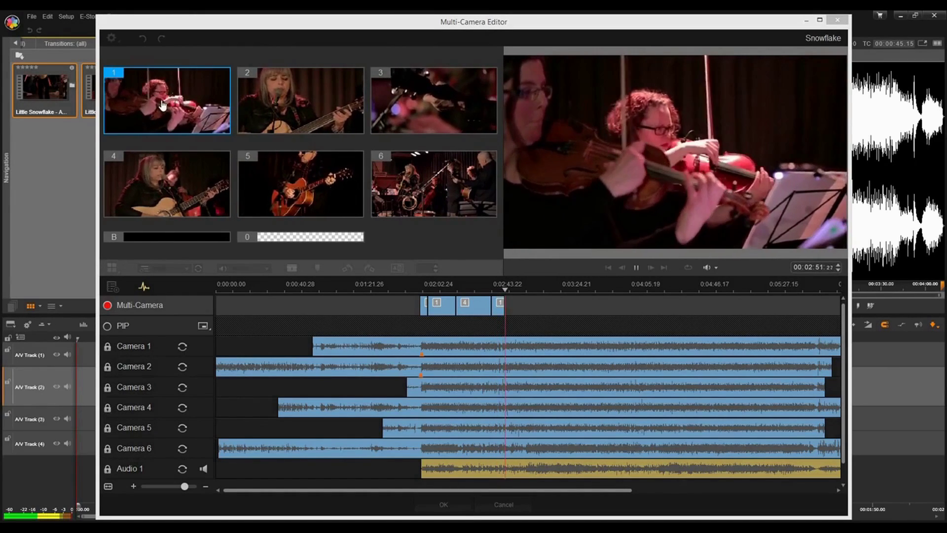
left_click(263, 108)
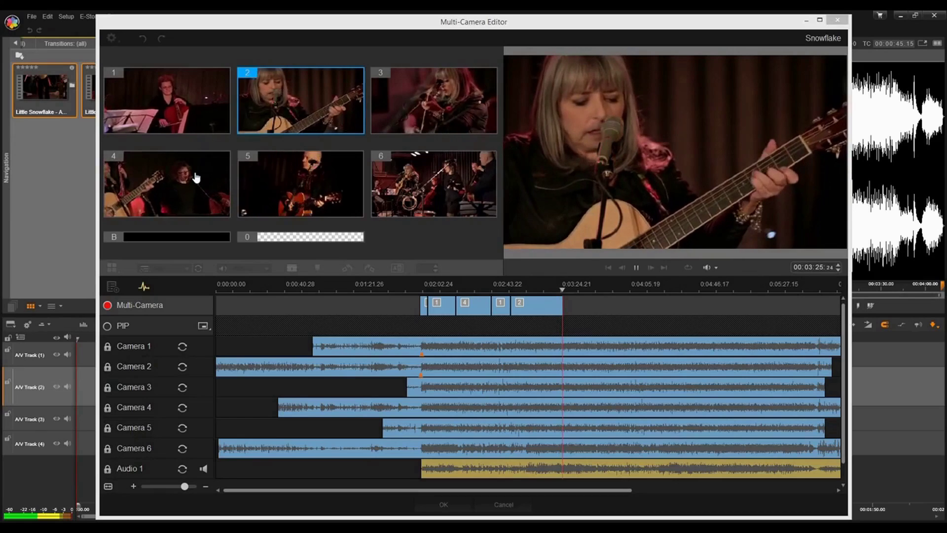
left_click(196, 178)
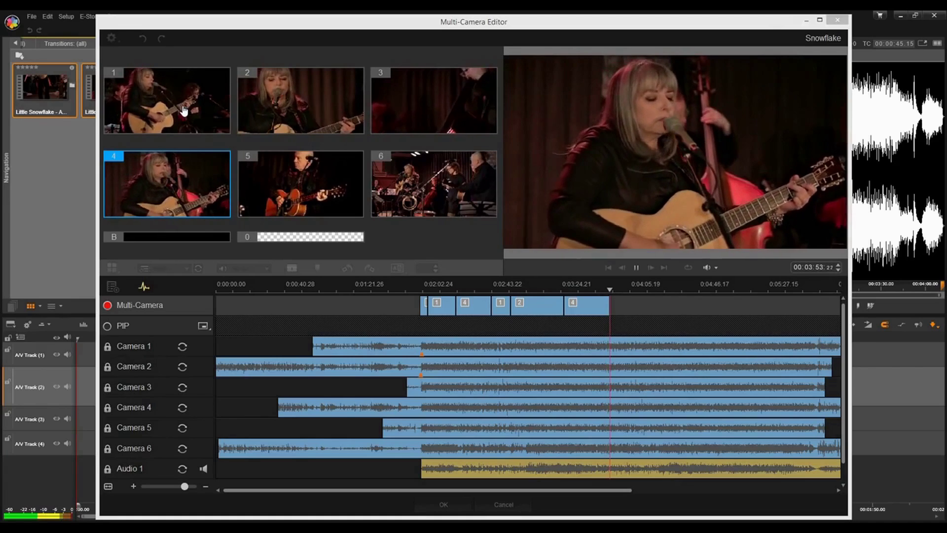
left_click(294, 177)
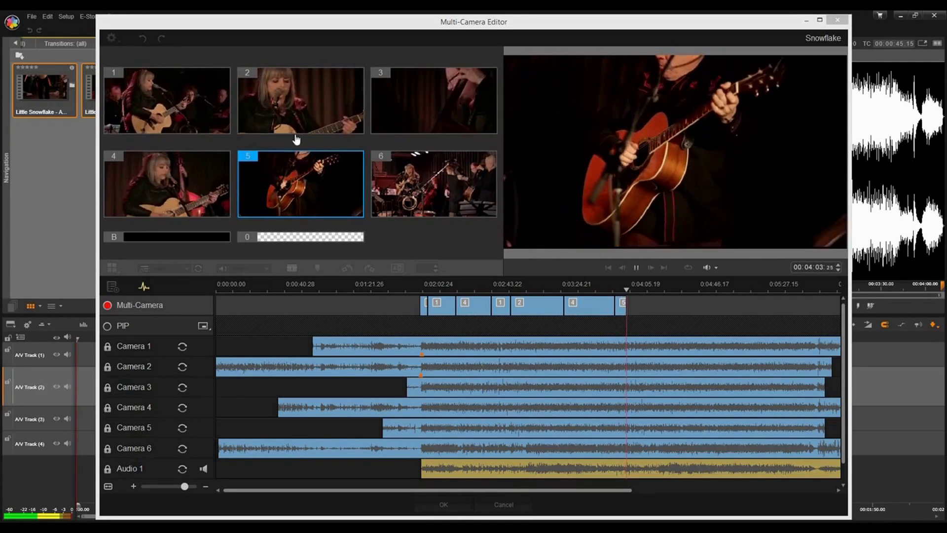
left_click(294, 81)
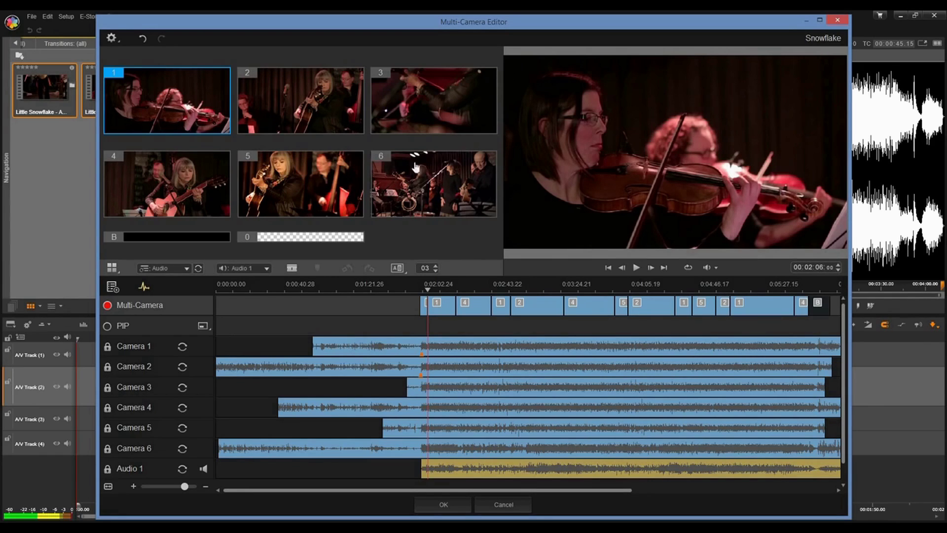
Arm the PIP track for recording and set its inset position to Bottom left
left_click(107, 326)
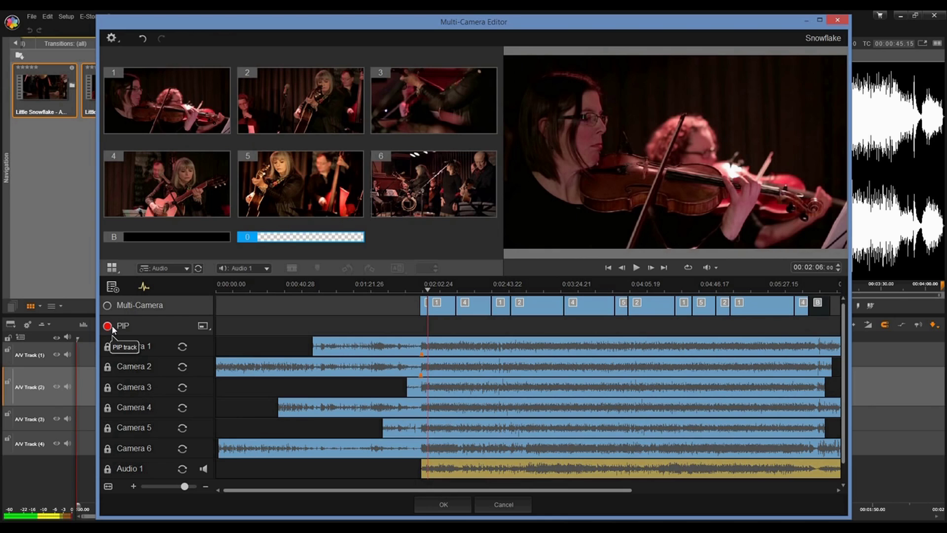
left_click(209, 328)
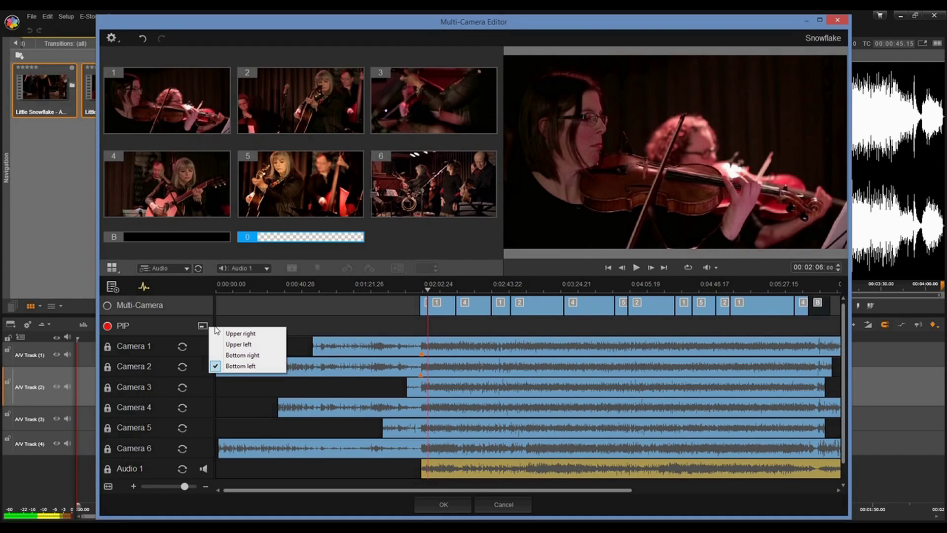
Set the inset corner and record a Camera 5 picture-in-picture inset spanning roughly 0:02:33–0:02:42
left_click(257, 365)
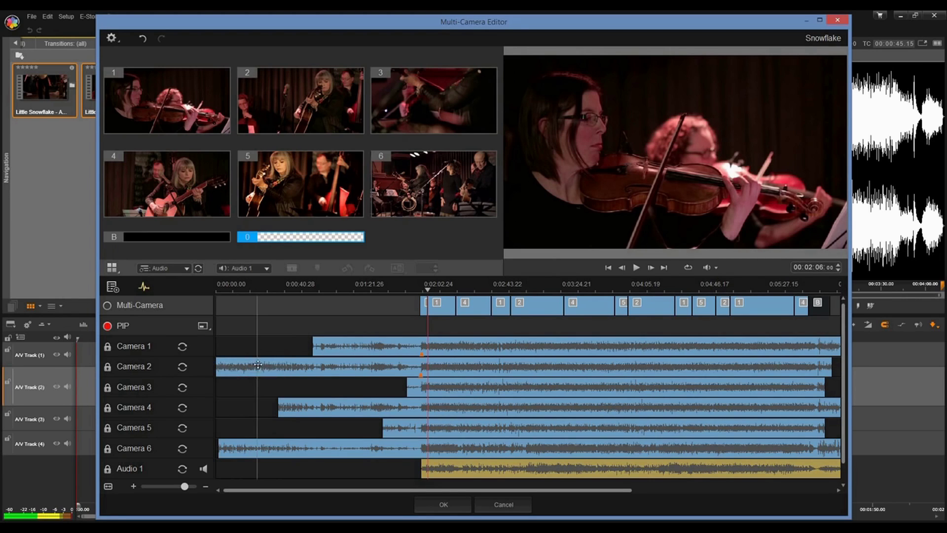
left_click(636, 269)
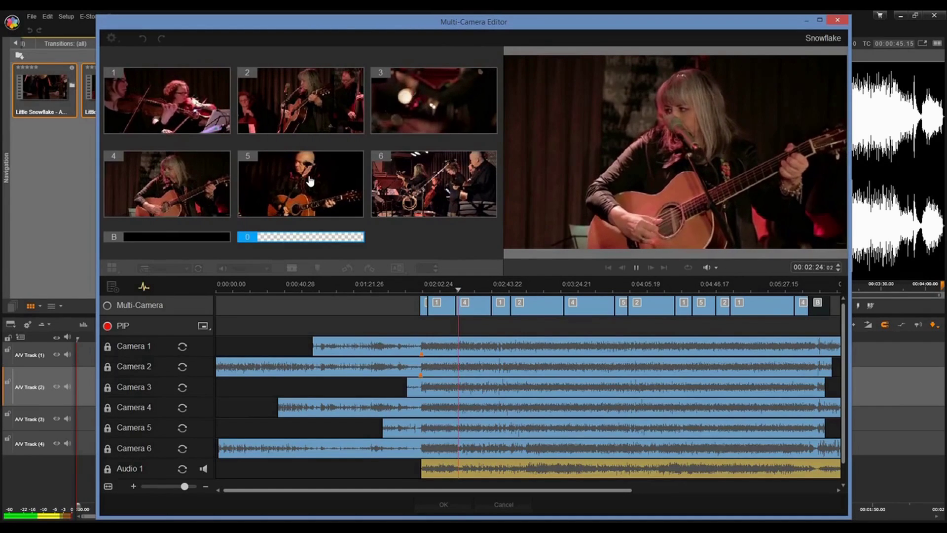
left_click(310, 182)
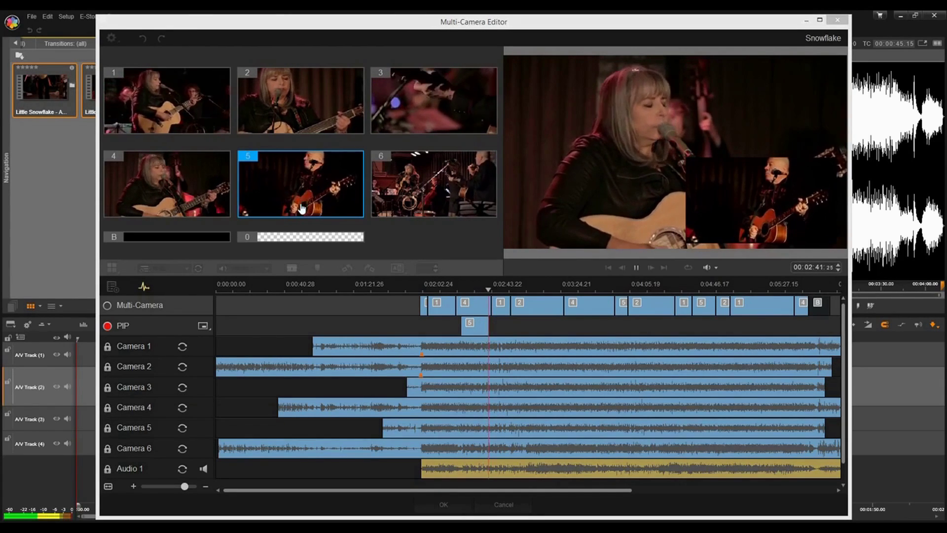
left_click(308, 242)
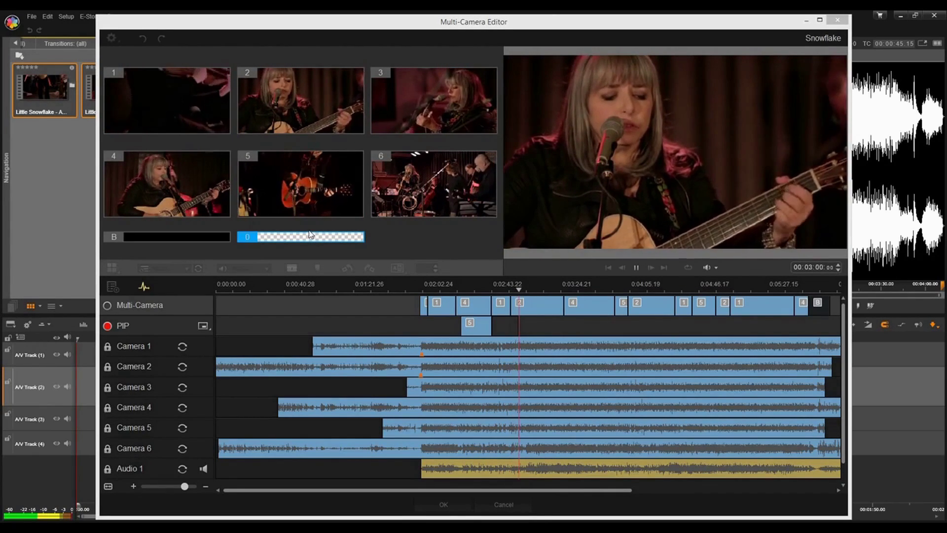
Record a short Camera 1 inset near 0:03:05 and a Camera 2 inset around 0:03:30–0:03:37
left_click(209, 109)
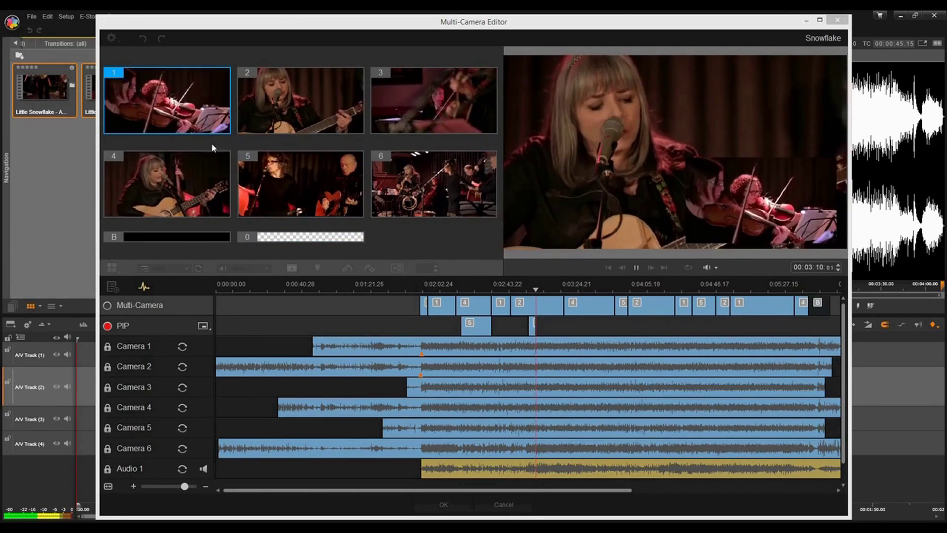
left_click(313, 239)
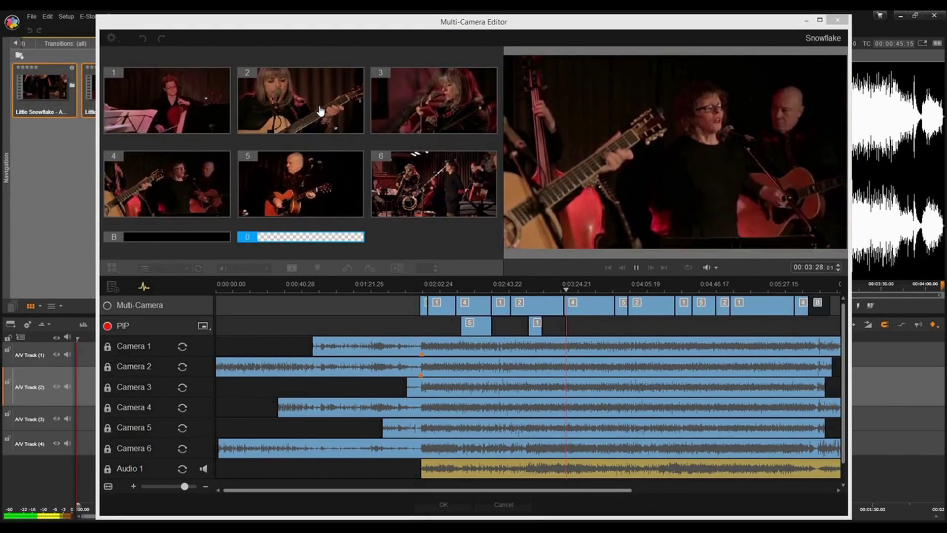
left_click(320, 111)
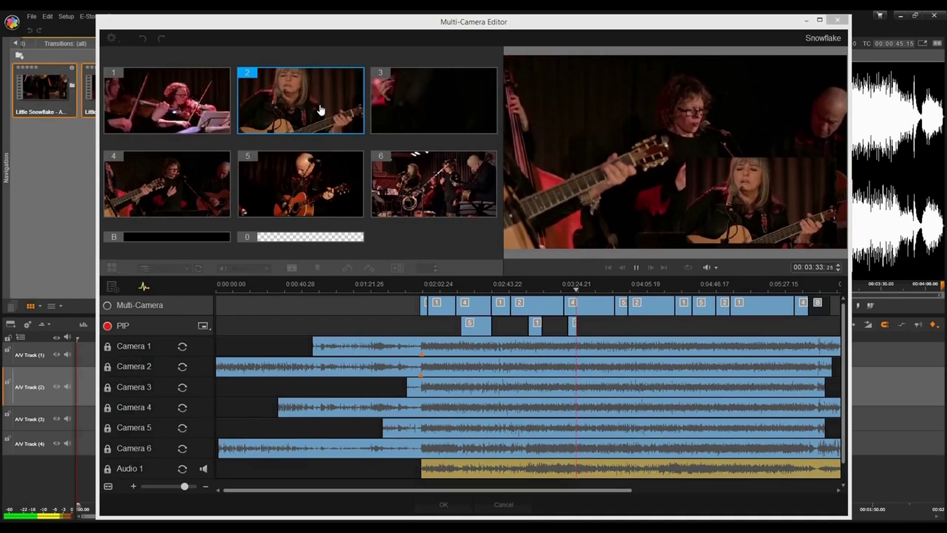
left_click(315, 239)
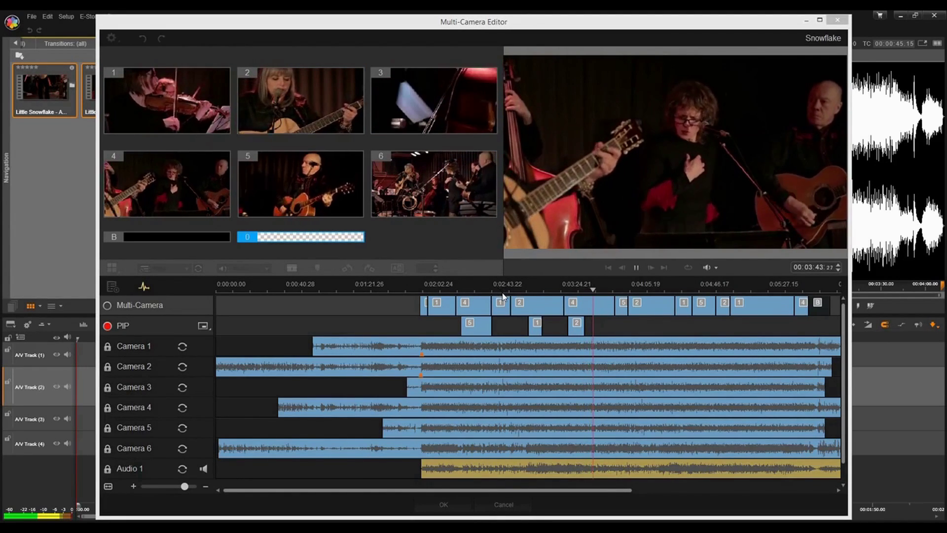
Stop playback and apply AB dissolve transitions at the first three Multi-Camera cuts, then move to the fourth cut
key("space")
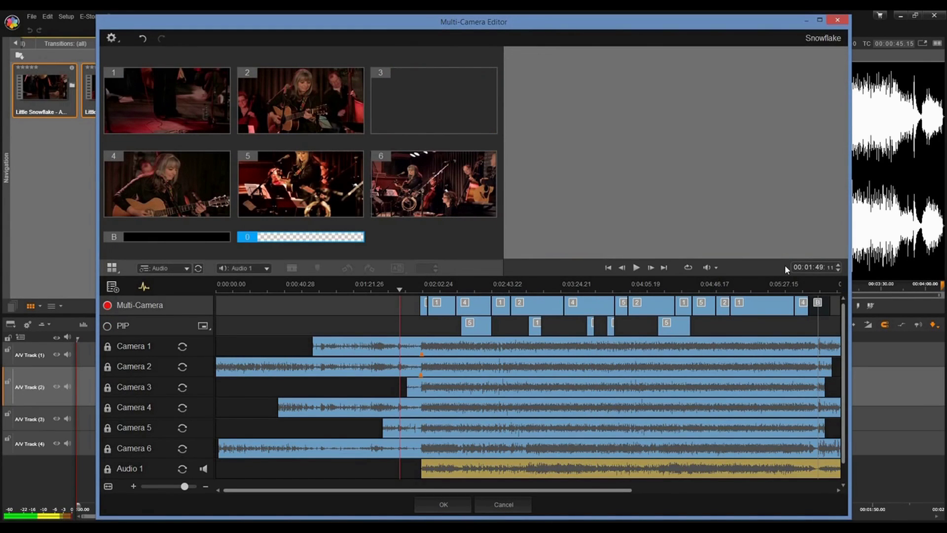
left_click_drag(402, 291, 429, 291)
left_click(425, 301)
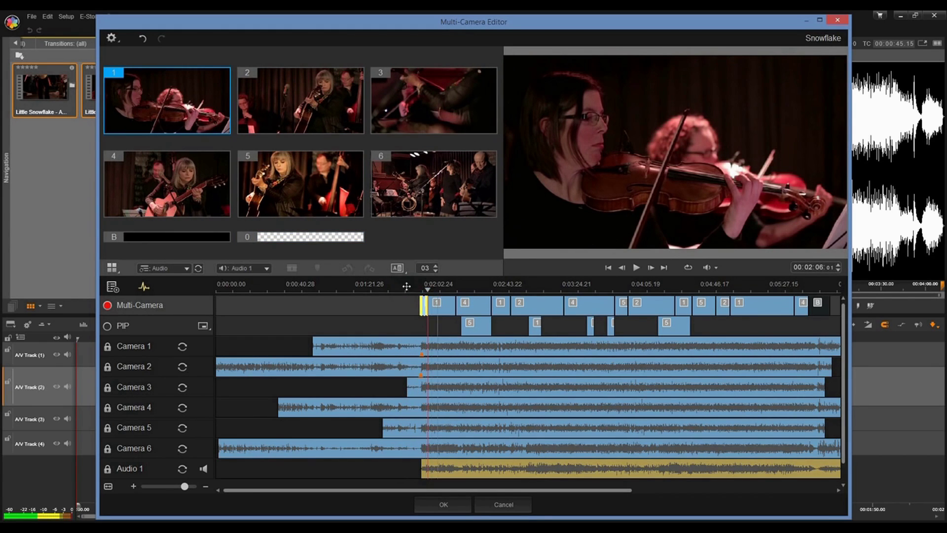
left_click(398, 269)
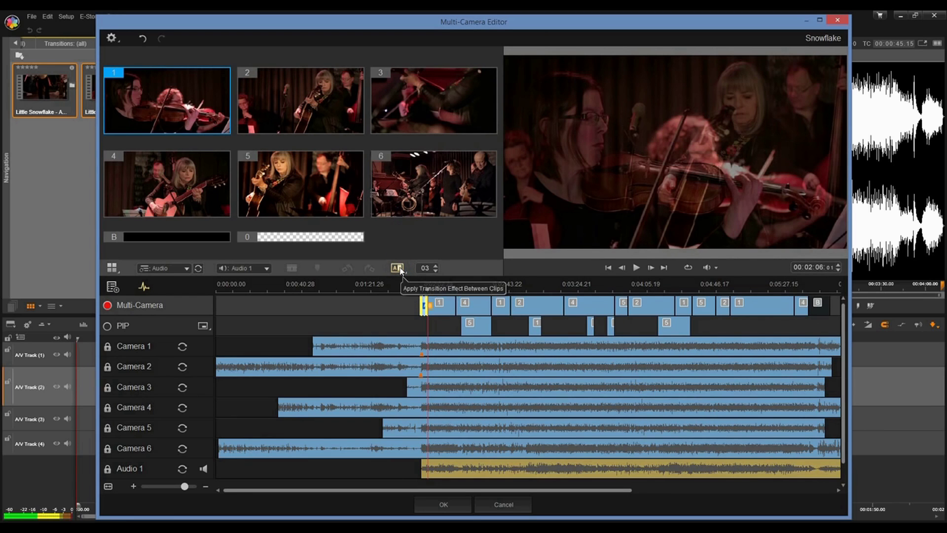
left_click_drag(425, 291, 457, 296)
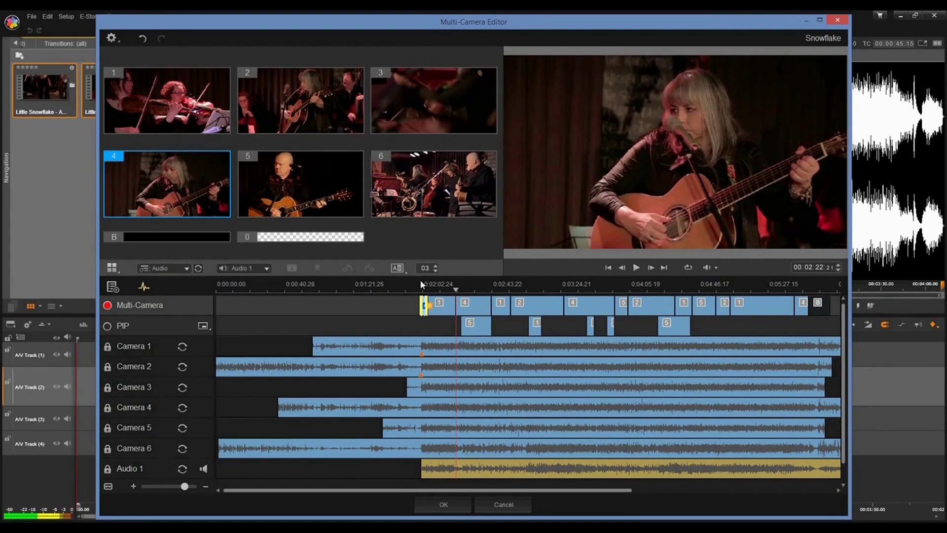
left_click(398, 269)
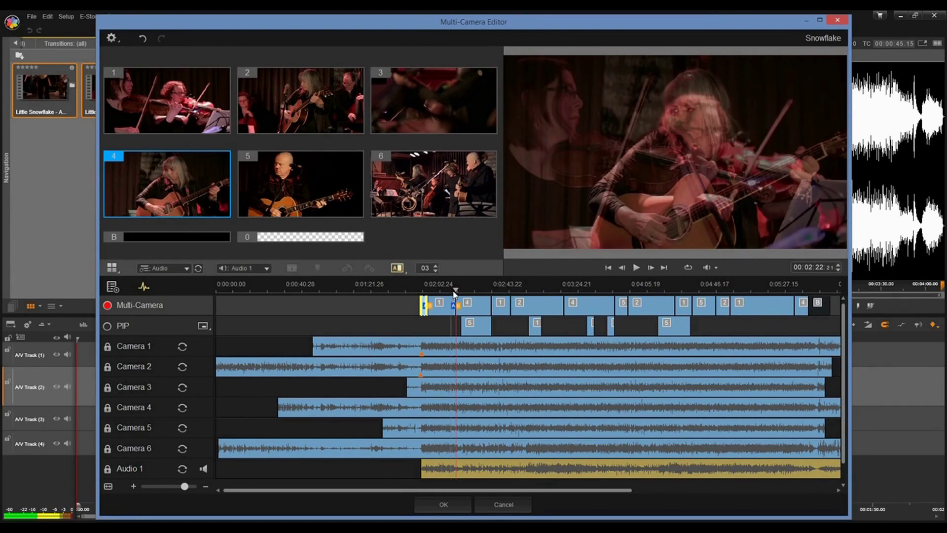
left_click_drag(457, 292, 492, 295)
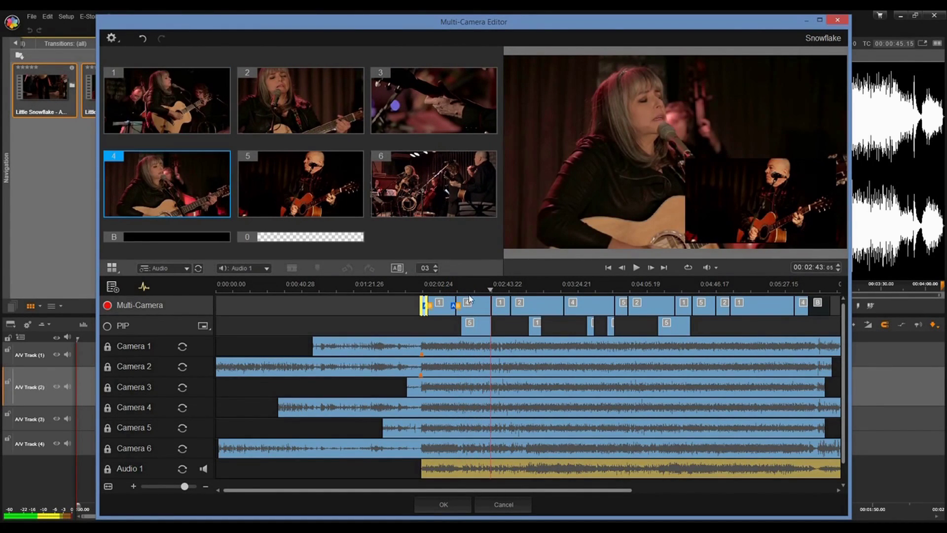
left_click(397, 268)
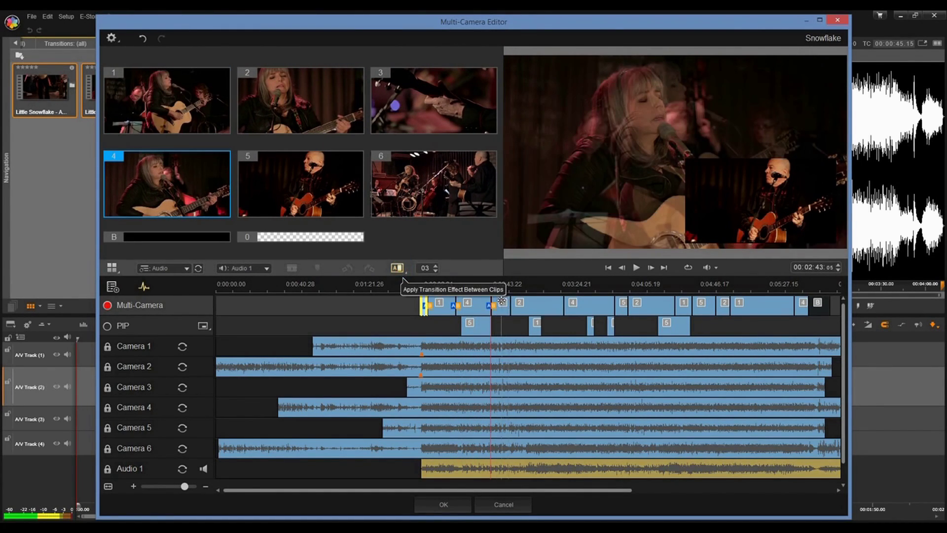
left_click(491, 291)
left_click_drag(490, 291, 513, 295)
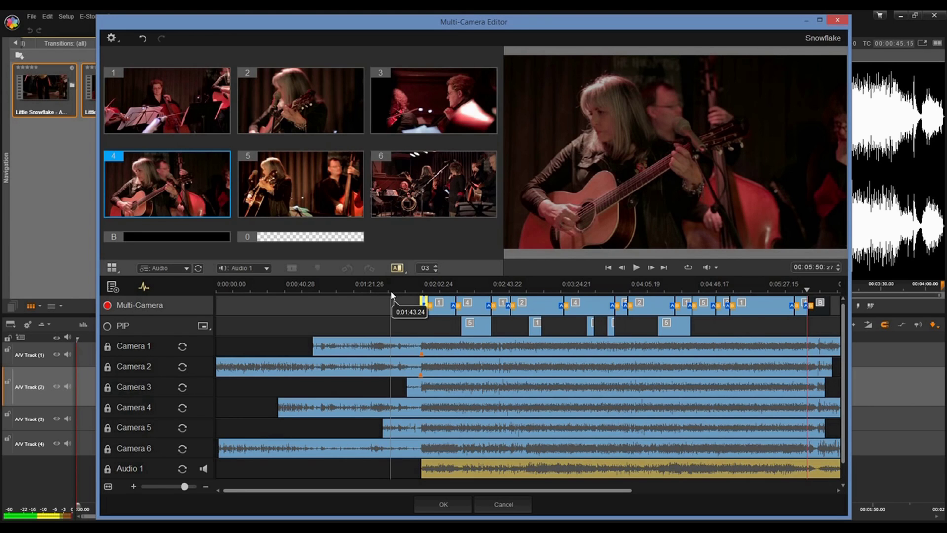
Accept the multi-camera edit so Snowflake.mcam appears in the Snowflake project bin
left_click(438, 505)
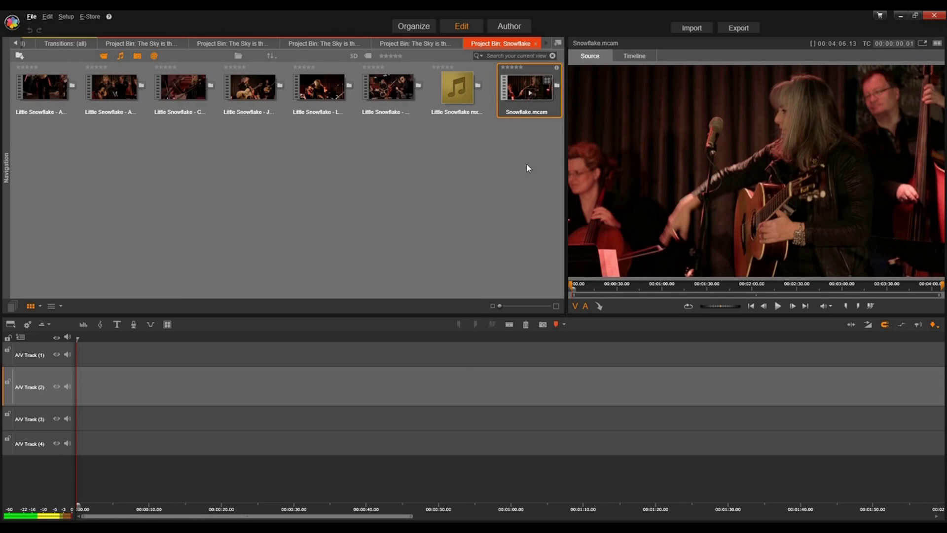
Drag Snowflake.mcam from the Project Bin onto A/V Track 1 of the main timeline
left_click_drag(518, 86, 110, 356)
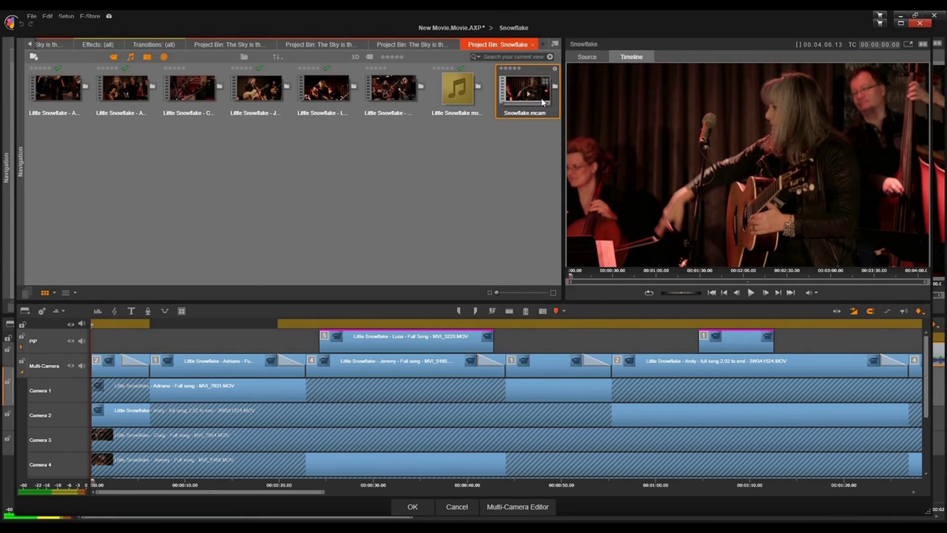
right_click(533, 87)
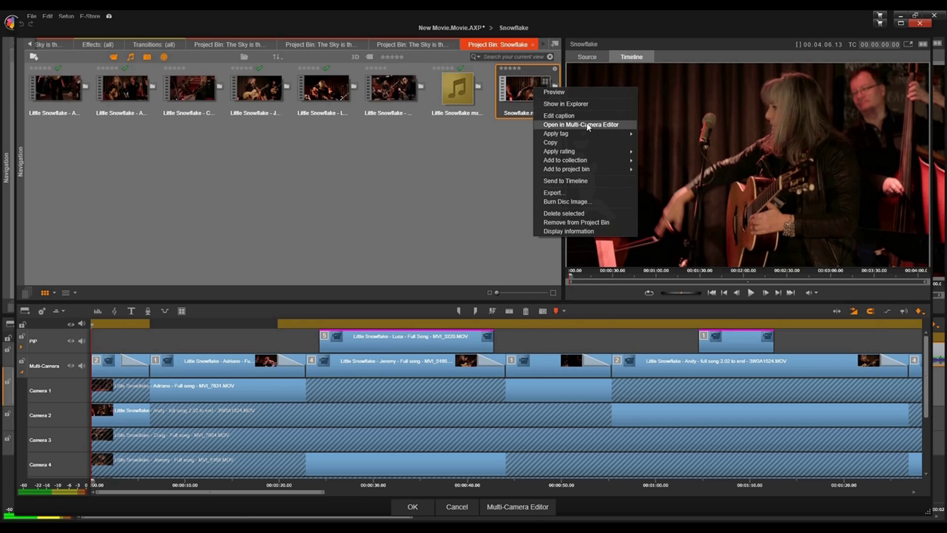
left_click(511, 196)
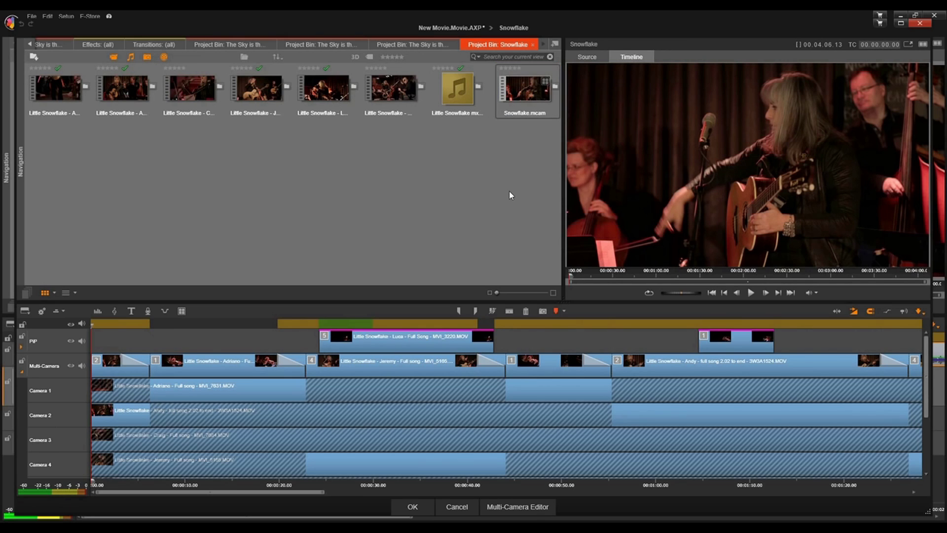